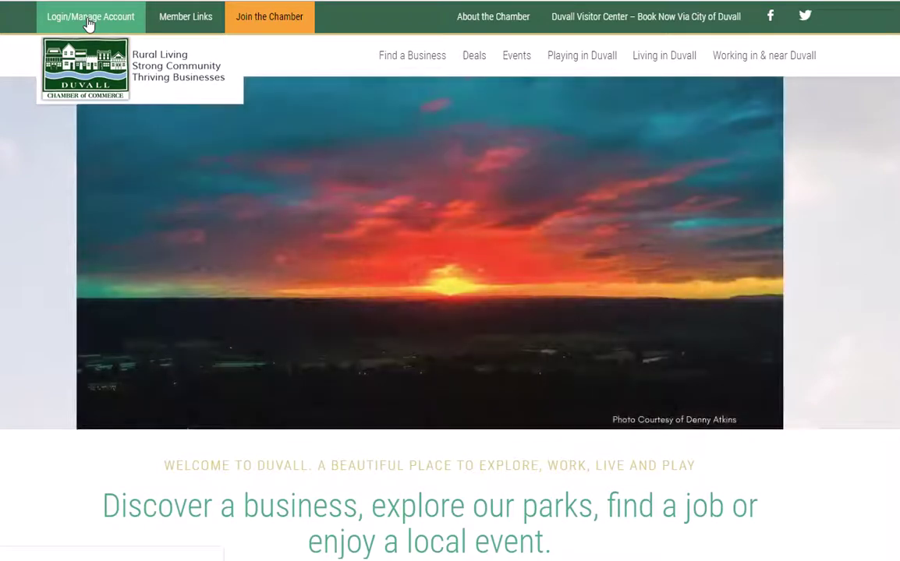
Go from the home page to the Login/Manage Account sign-in form
{"action": "left_click", "coordinate": [89, 25]}
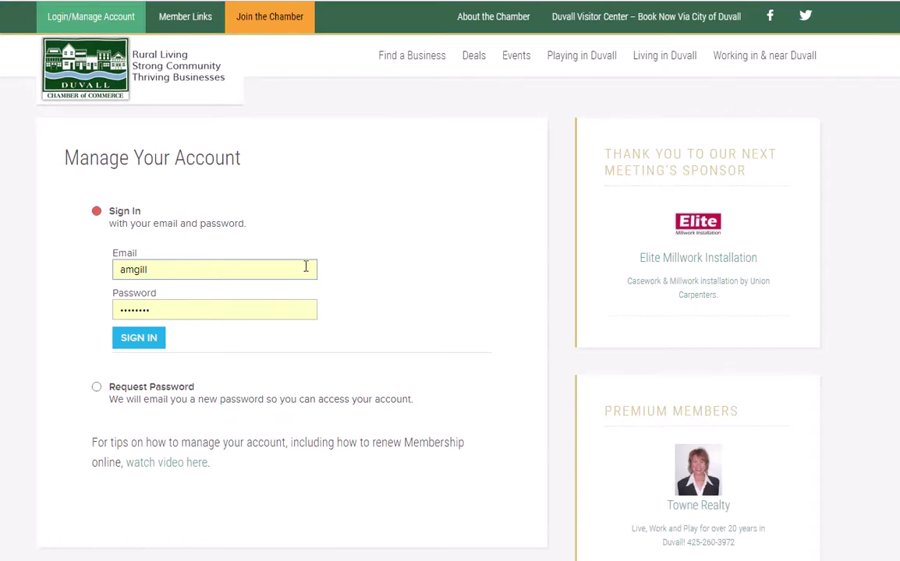
Complete the member's email address from the autocomplete suggestion and enter the account password
{"action": "left_click", "coordinate": [304, 265]}
{"action": "left_click", "coordinate": [302, 235]}
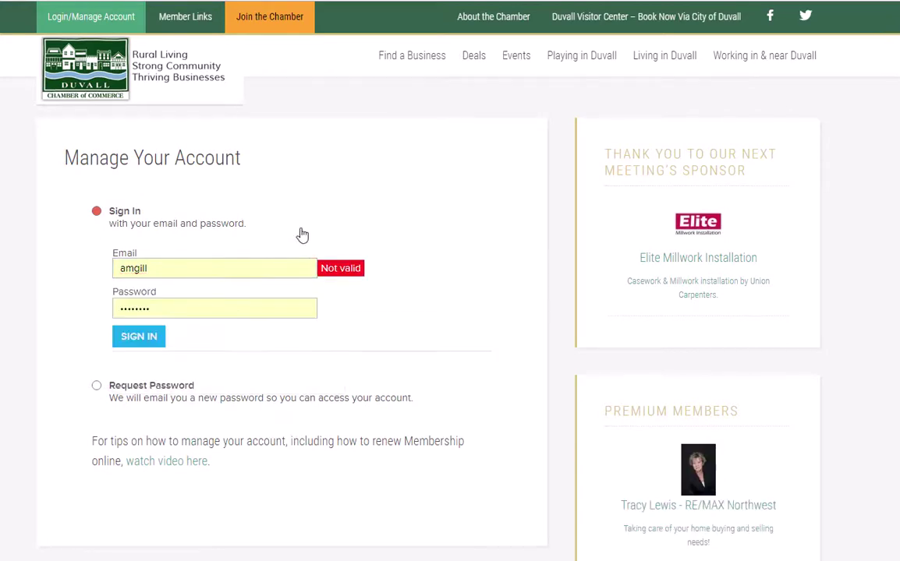
{"action": "left_click", "coordinate": [244, 265]}
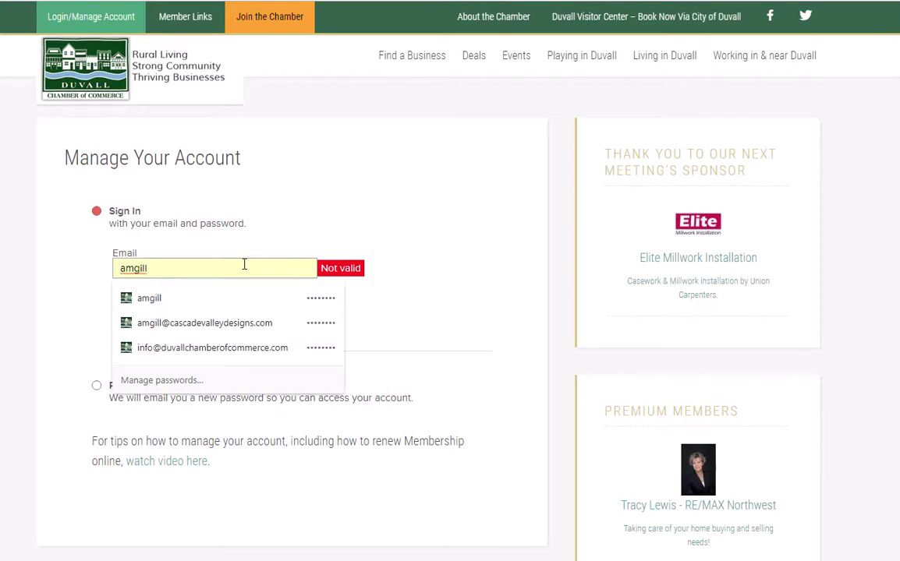
{"action": "type", "text": "@casc"}
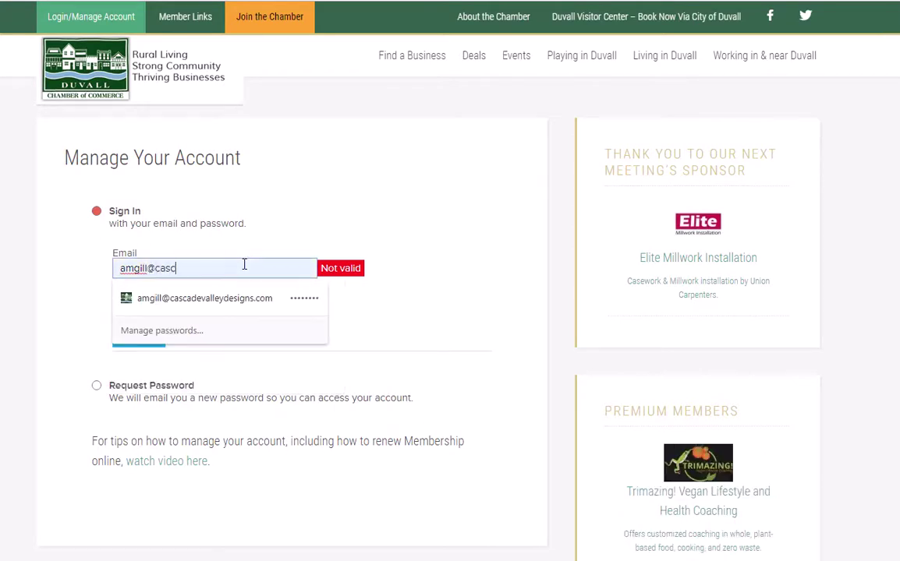
{"action": "type", "text": "adevalley"}
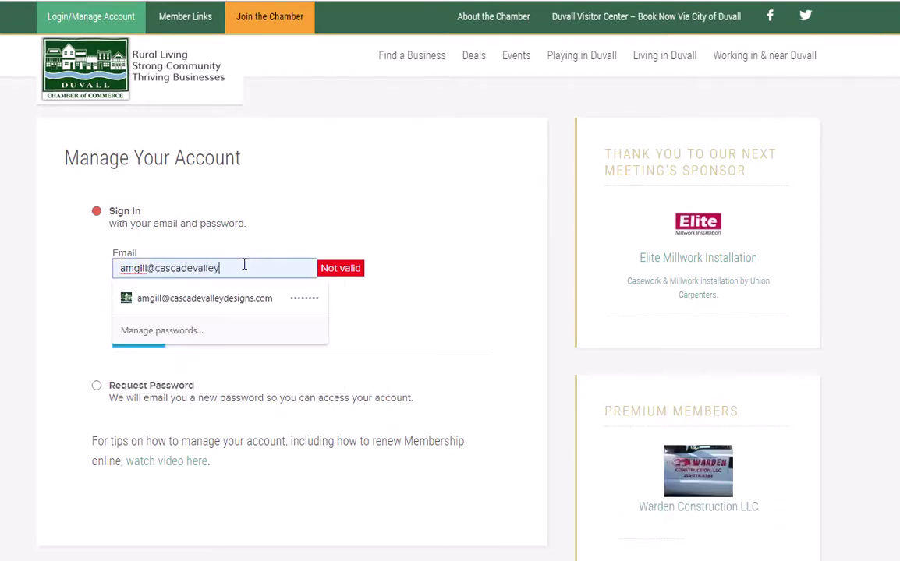
{"action": "type", "text": "designs.com"}
{"action": "key", "text": "Tab"}
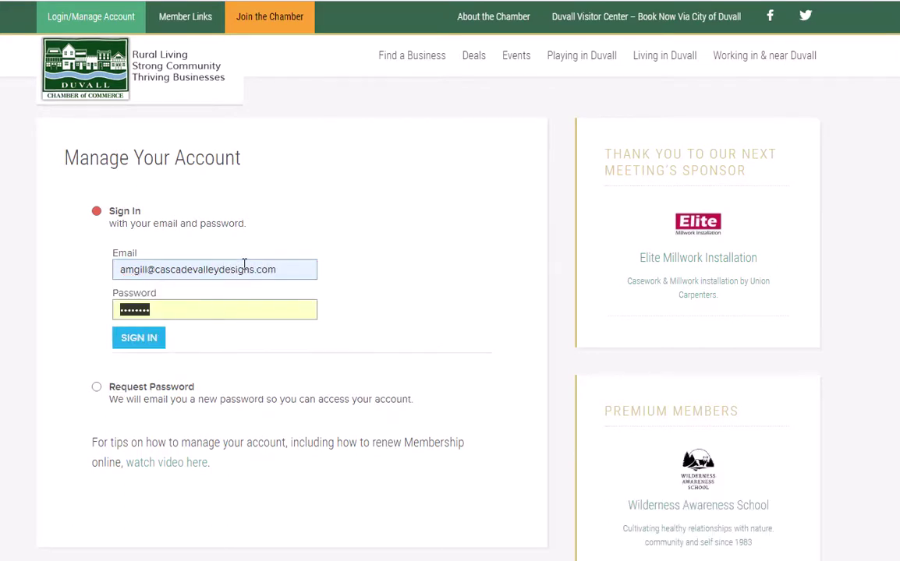
{"action": "type", "text": "••••••••"}
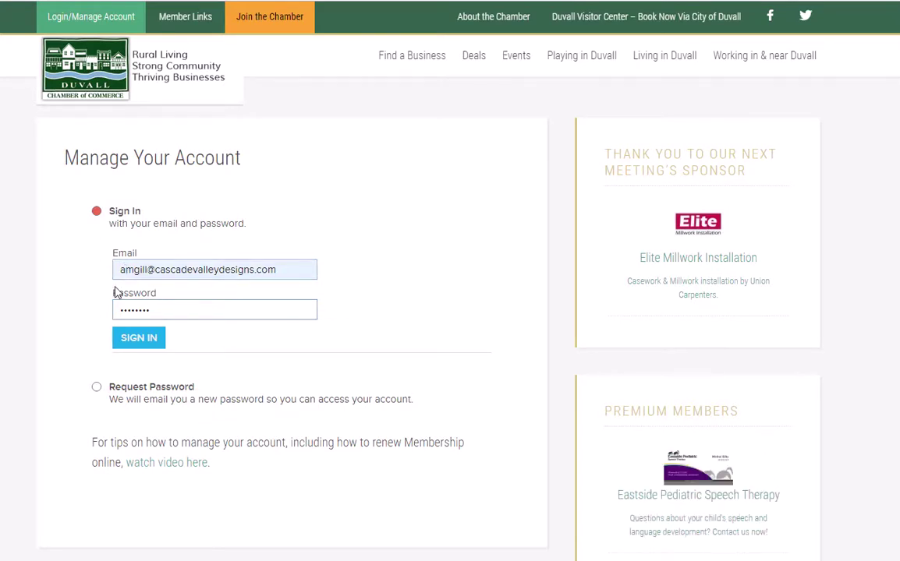
{"action": "left_click", "coordinate": [97, 389]}
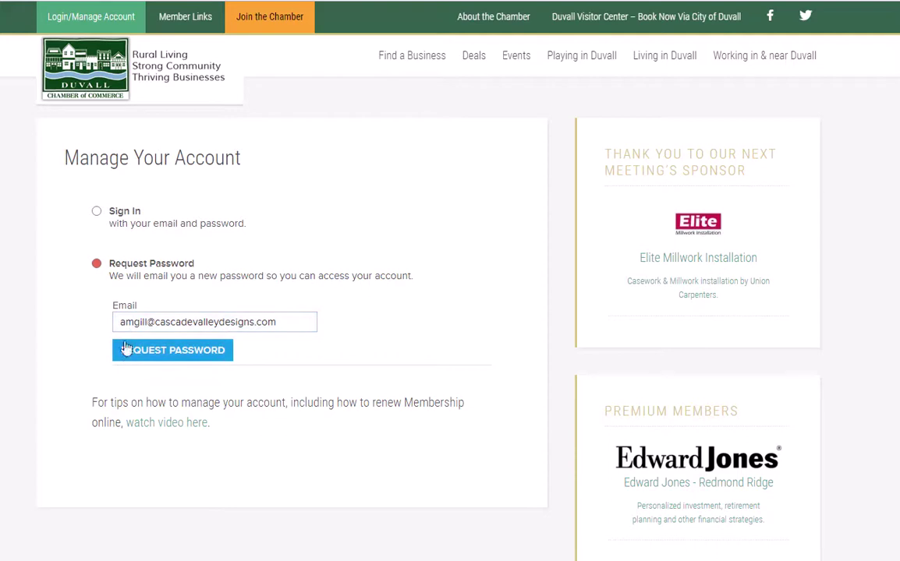
{"action": "left_click", "coordinate": [97, 215]}
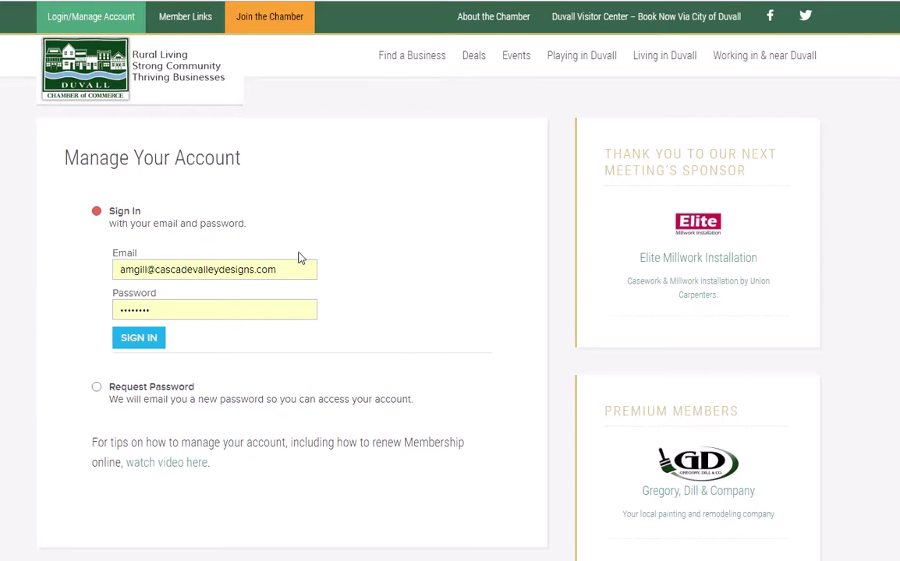
{"action": "mouse_move", "coordinate": [487, 23]}
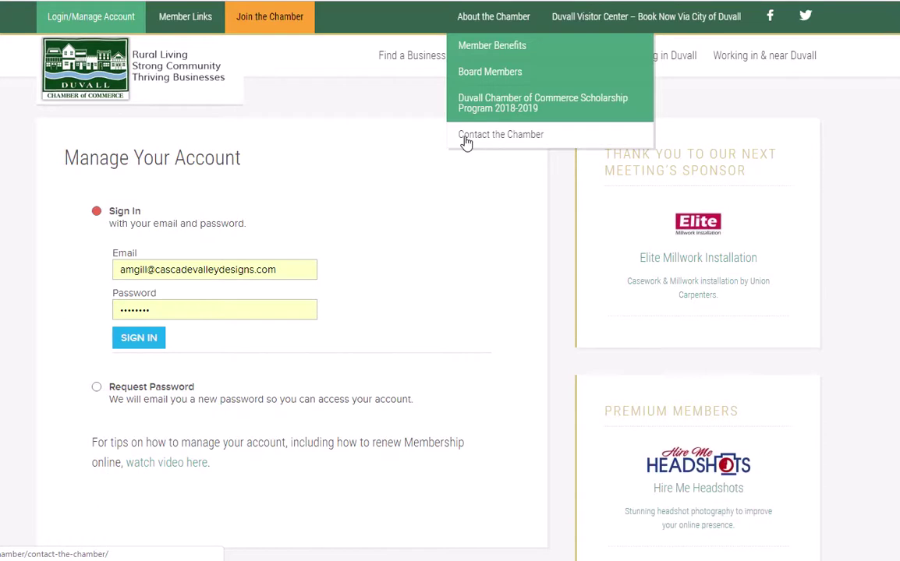
Sign in and scroll through Cascade Valley Designs' contact, address, email, phone and website details
{"action": "left_click", "coordinate": [123, 337]}
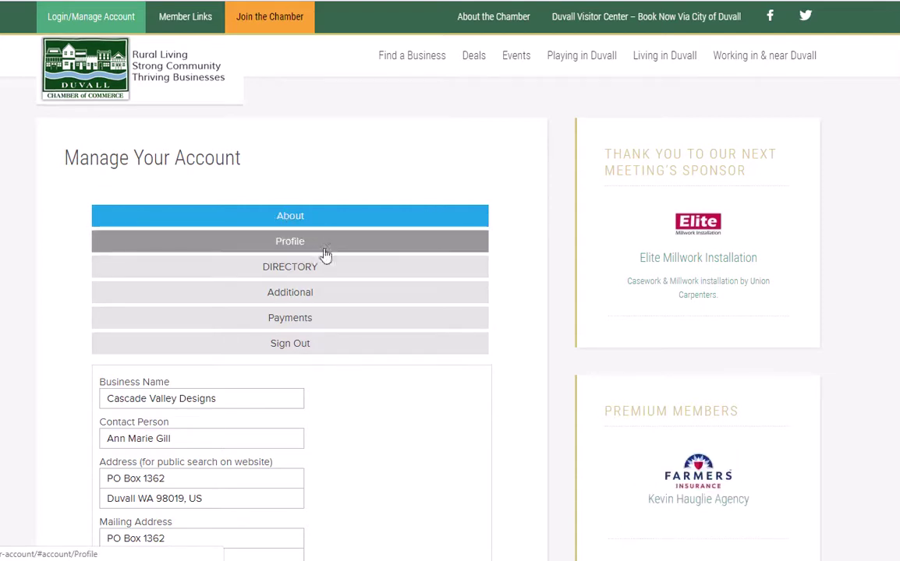
{"action": "scroll", "coordinate": [516, 326], "scroll_direction": "down", "scroll_amount": 3}
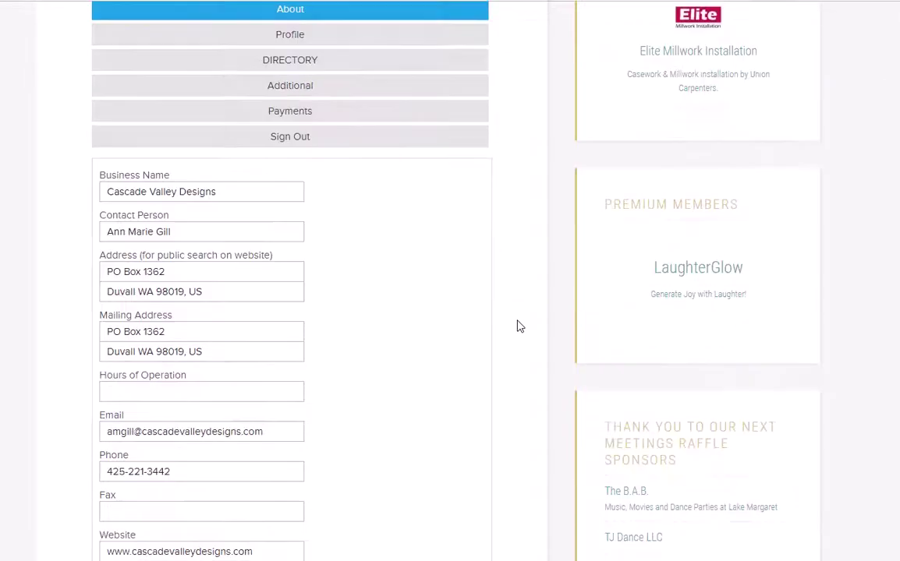
{"action": "scroll", "coordinate": [516, 326], "scroll_direction": "down", "scroll_amount": 2}
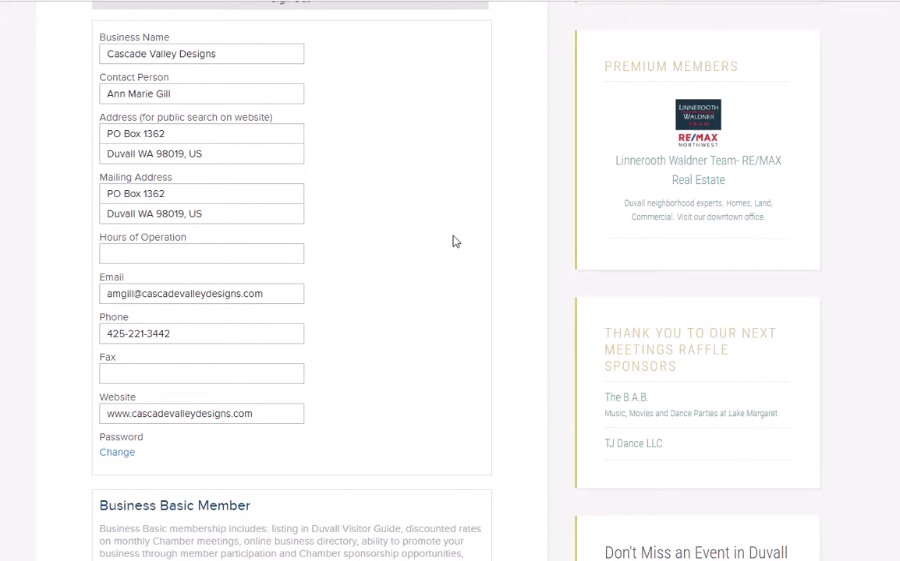
{"action": "scroll", "coordinate": [454, 241], "scroll_direction": "up", "scroll_amount": 1}
{"action": "scroll", "coordinate": [456, 241], "scroll_direction": "up", "scroll_amount": 1}
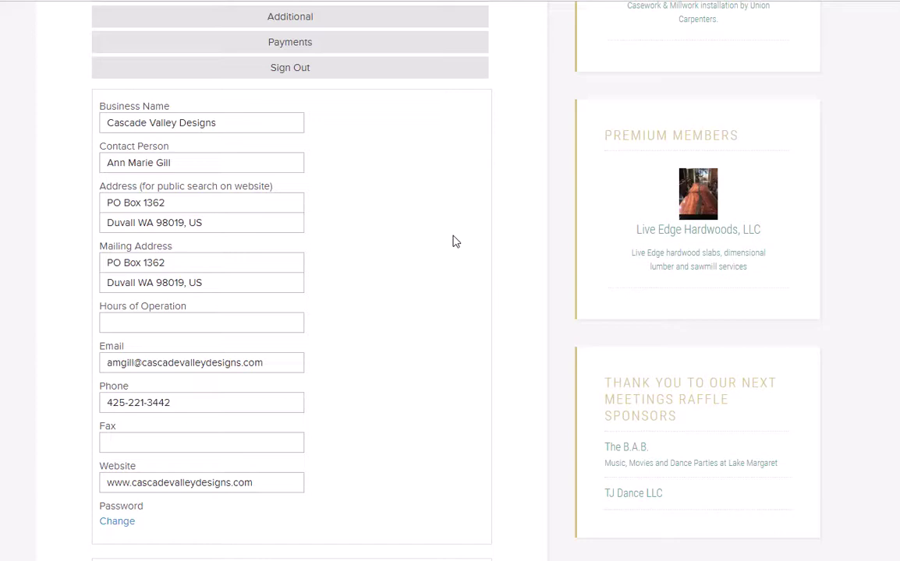
Check the business name, contact person and first public-search address line entries
{"action": "left_click", "coordinate": [261, 122]}
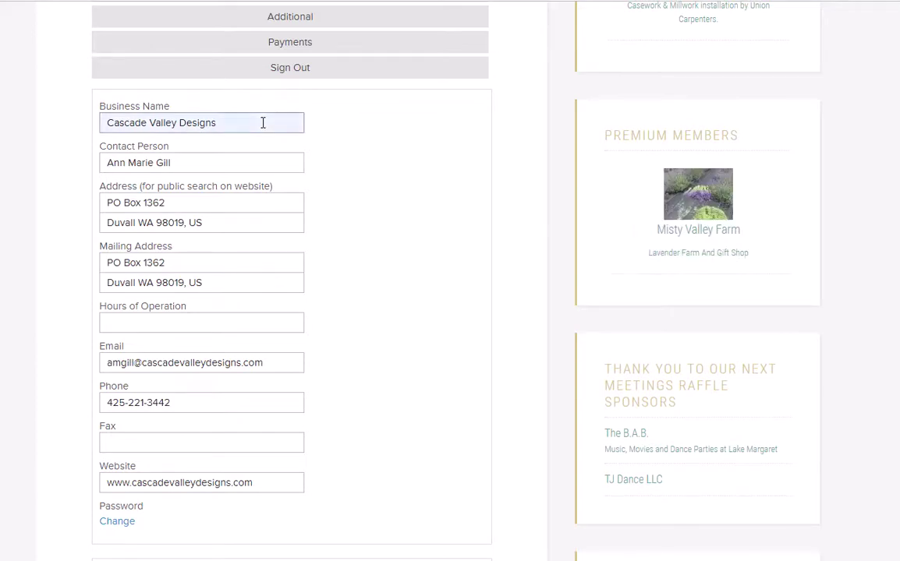
{"action": "left_click", "coordinate": [129, 160]}
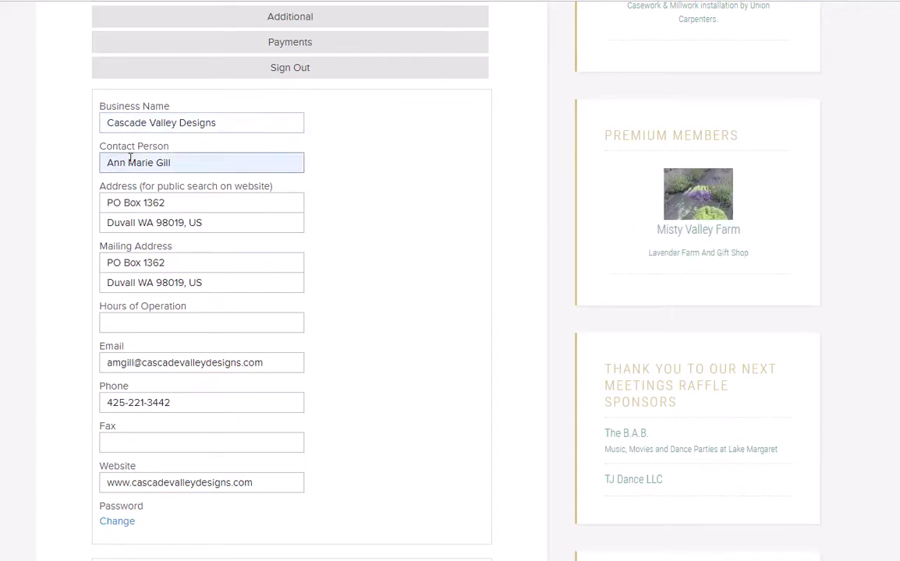
{"action": "left_click", "coordinate": [117, 204]}
{"action": "left_click", "coordinate": [134, 190]}
{"action": "left_click", "coordinate": [160, 201]}
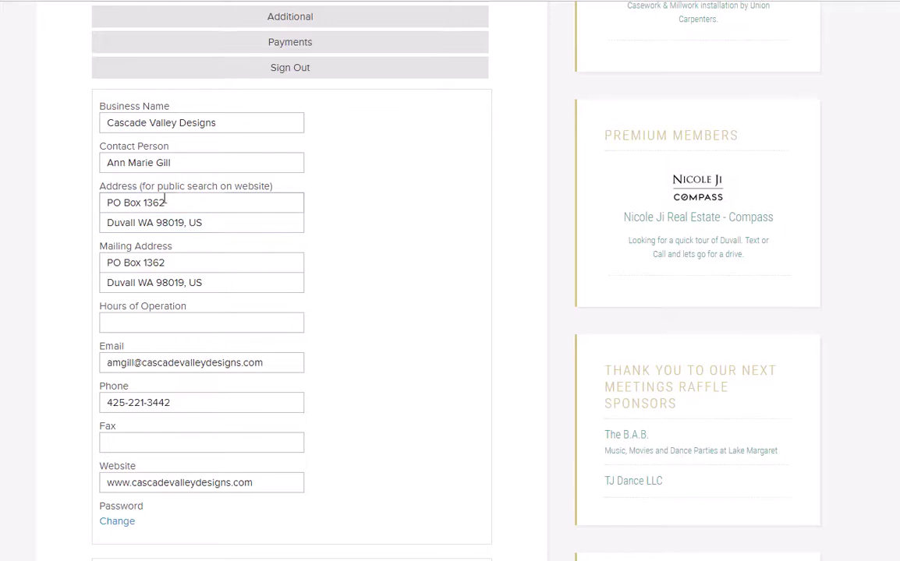
{"action": "left_click", "coordinate": [251, 191]}
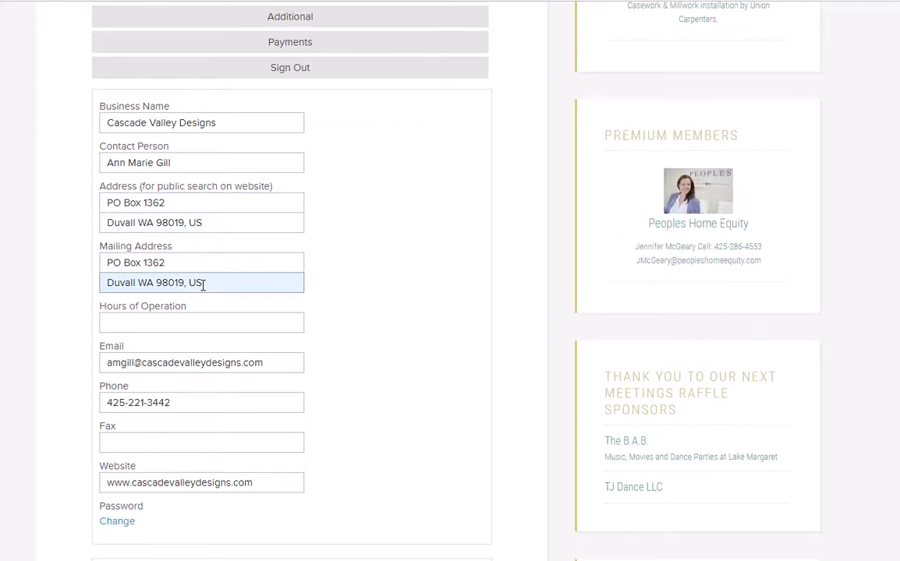
Clear the street and city/state/postal code public-search address lines, leaving the mailing address unchanged
{"action": "left_click_drag", "start_coordinate": [166, 202], "coordinate": [64, 213]}
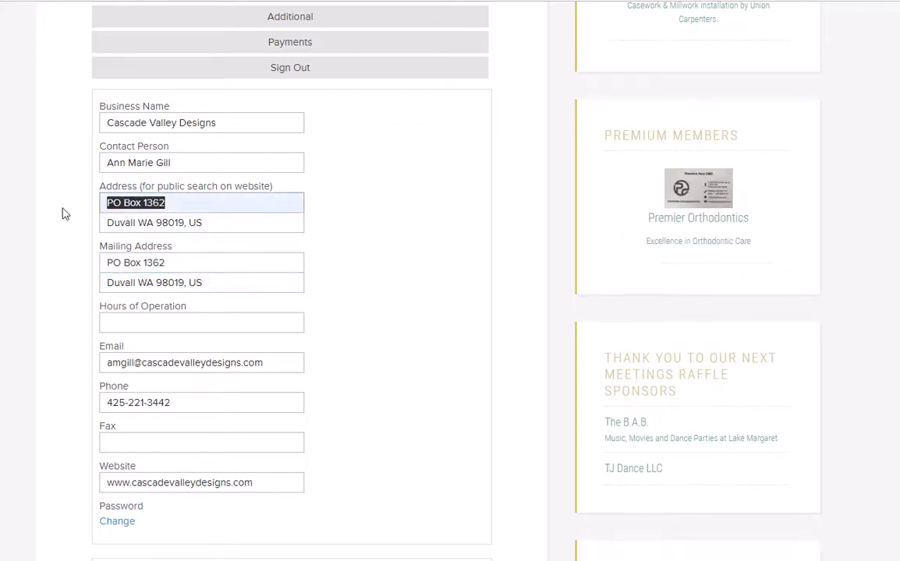
{"action": "key", "text": "BackSpace"}
{"action": "left_click_drag", "start_coordinate": [231, 232], "coordinate": [16, 212]}
{"action": "key", "text": "Tab"}
{"action": "left_click_drag", "start_coordinate": [209, 228], "coordinate": [21, 208]}
{"action": "key", "text": "BackSpace"}
{"action": "left_click", "coordinate": [150, 201]}
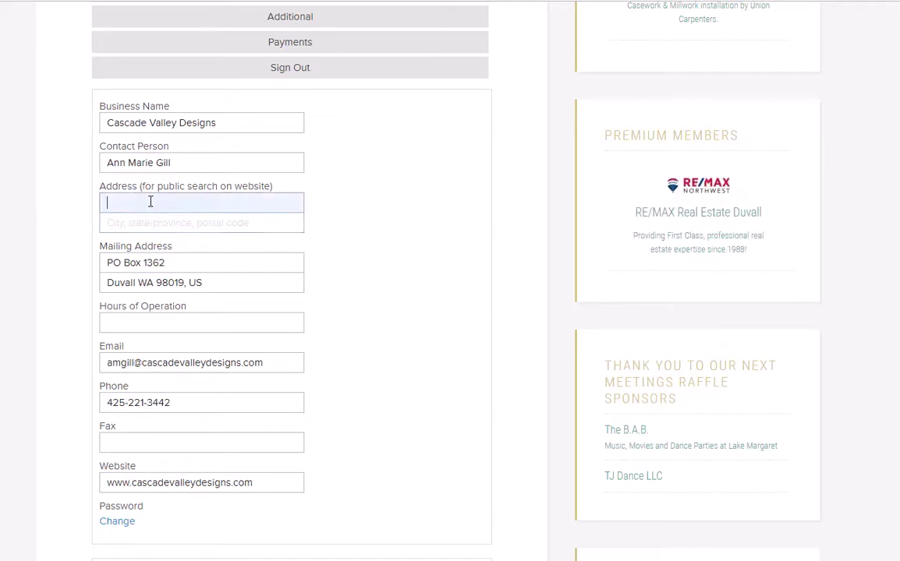
{"action": "type", "text": "PO Box"}
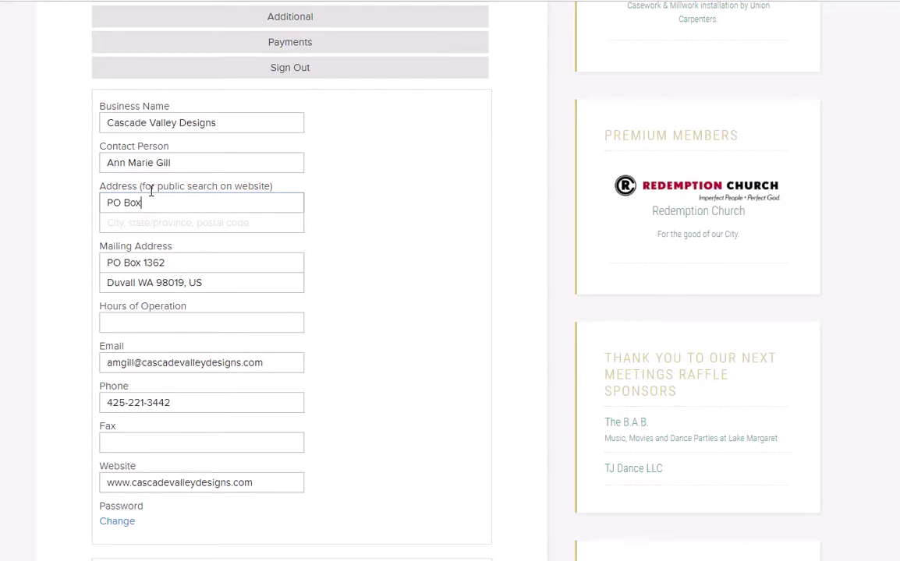
{"action": "type", "text": " 13"}
{"action": "key", "text": "BackSpace"}
{"action": "key", "text": "BackSpace"}
{"action": "key", "text": "BackSpace"}
{"action": "key", "text": "BackSpace"}
{"action": "key", "text": "BackSpace"}
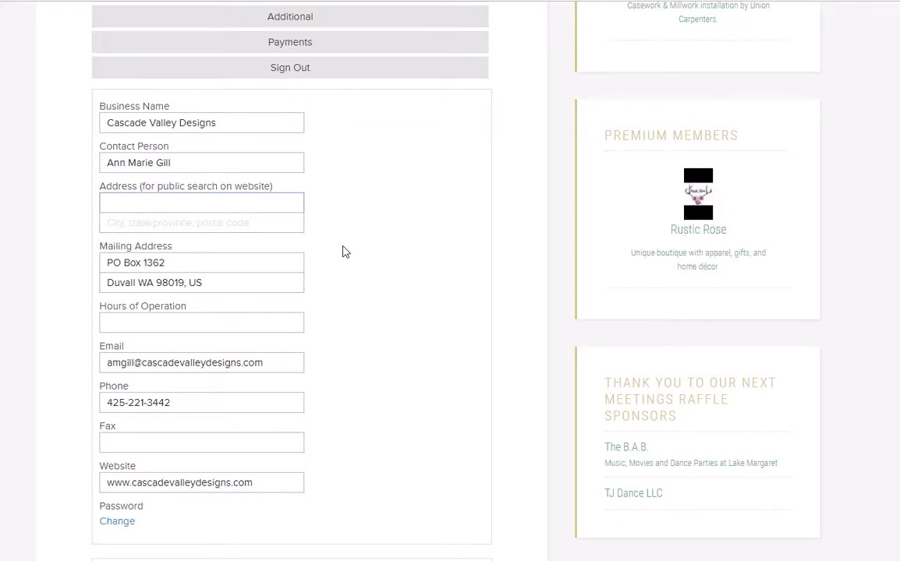
{"action": "scroll", "coordinate": [343, 251], "scroll_direction": "down", "scroll_amount": 1}
{"action": "left_click", "coordinate": [186, 258]}
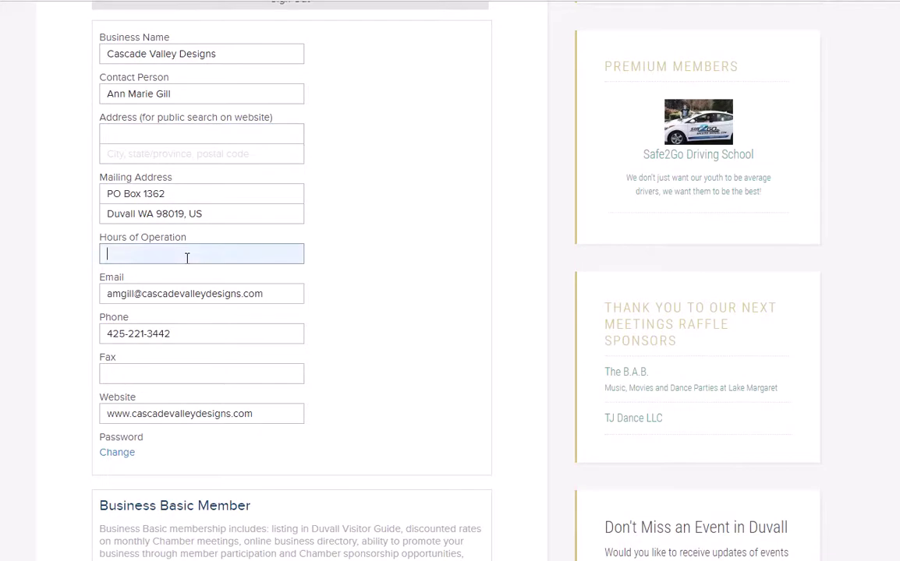
{"action": "scroll", "coordinate": [464, 273], "scroll_direction": "down", "scroll_amount": 2}
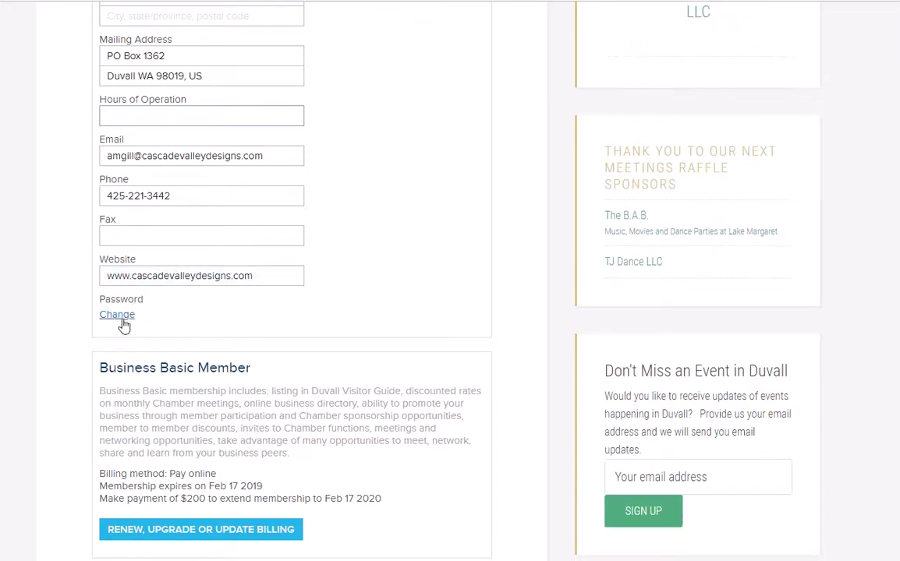
{"action": "scroll", "coordinate": [422, 305], "scroll_direction": "down", "scroll_amount": 3}
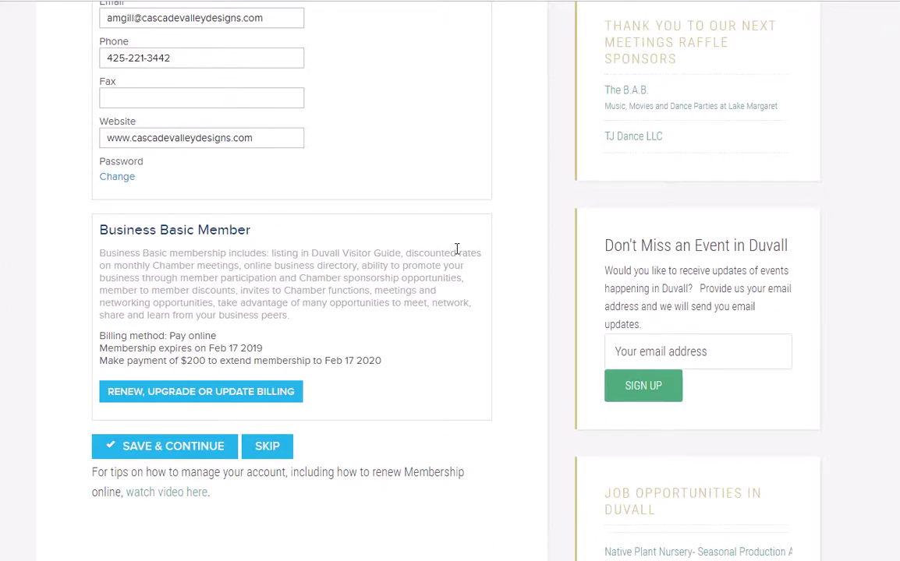
Open the renewal options and scroll to the membership level and $200/year Pay online section
{"action": "left_click", "coordinate": [125, 392]}
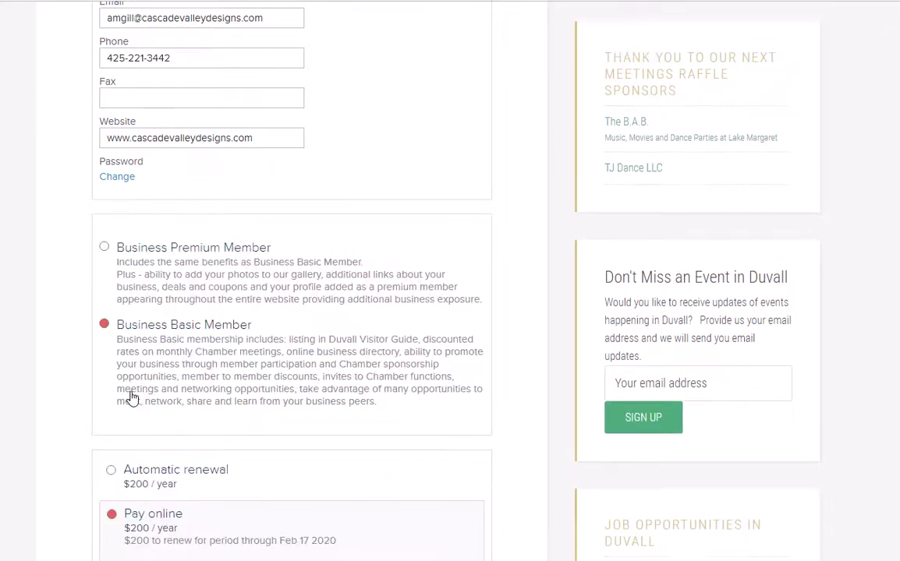
{"action": "scroll", "coordinate": [341, 307], "scroll_direction": "down", "scroll_amount": 1}
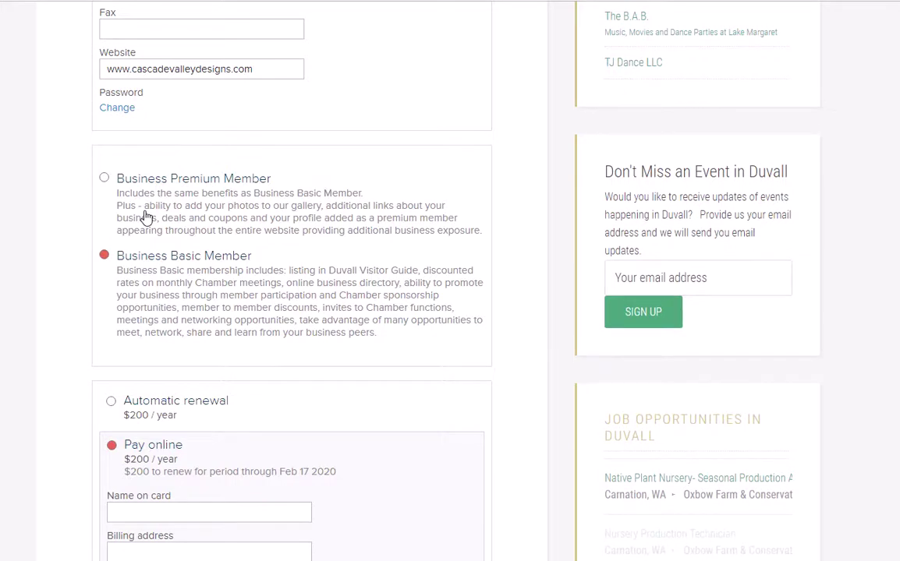
{"action": "scroll", "coordinate": [870, 378], "scroll_direction": "up", "scroll_amount": 6}
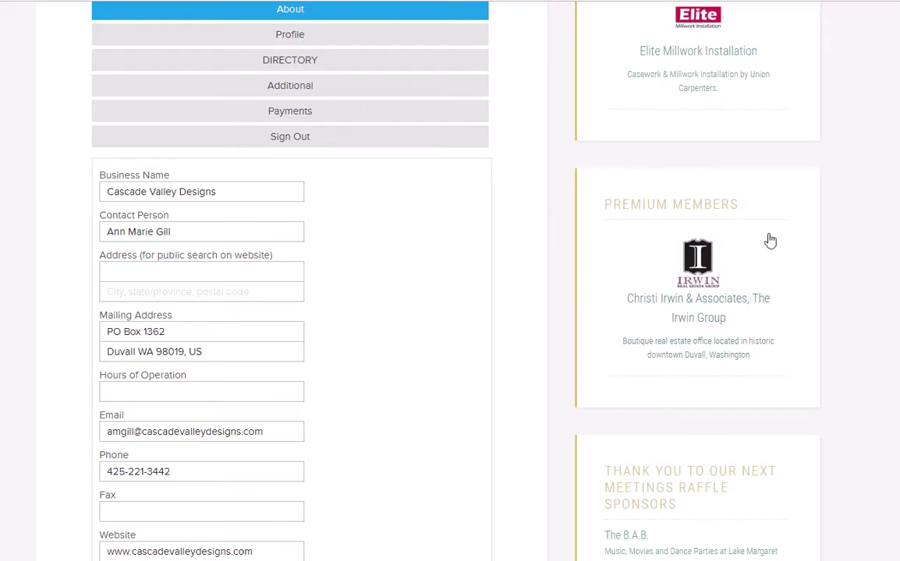
{"action": "scroll", "coordinate": [506, 326], "scroll_direction": "down", "scroll_amount": 5}
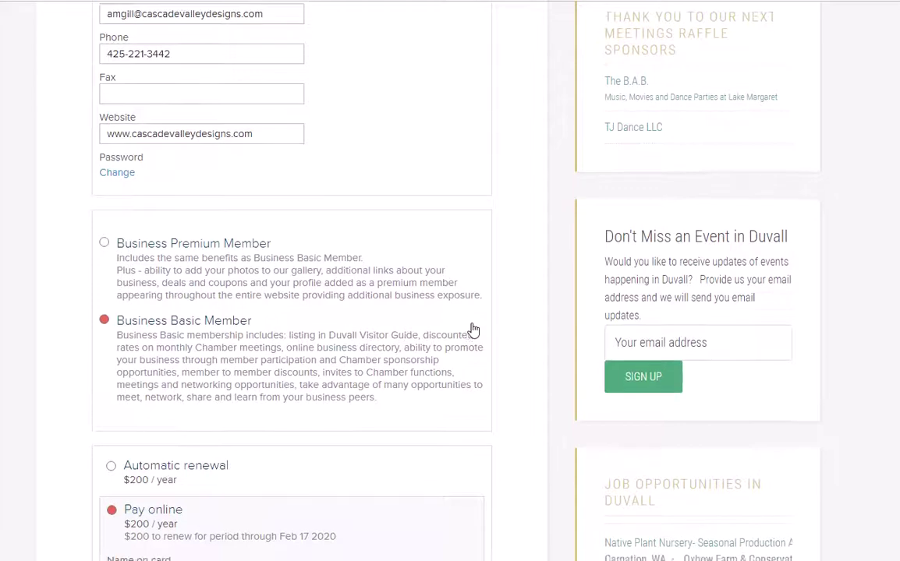
{"action": "scroll", "coordinate": [474, 330], "scroll_direction": "down", "scroll_amount": 1}
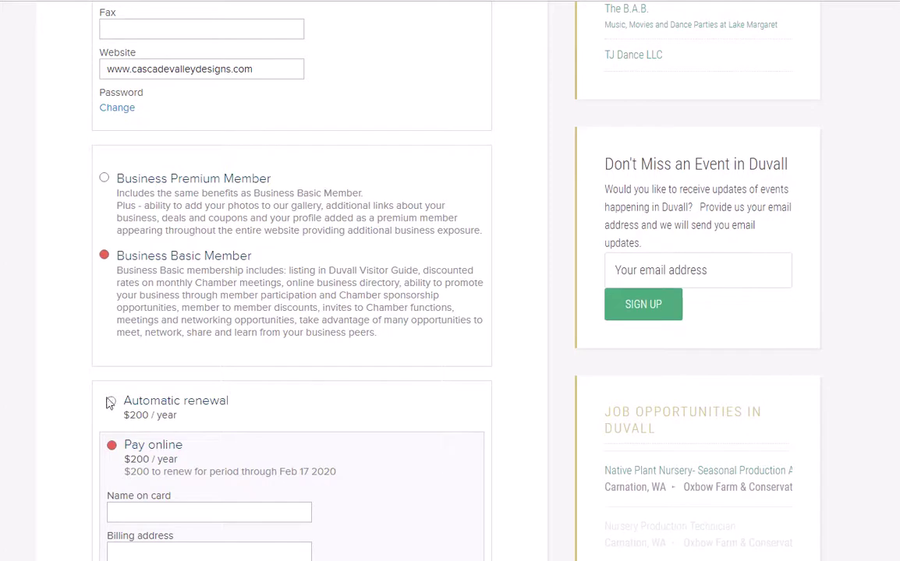
Choose Business Premium Member with Automatic renewal at $250/year, showing $255.50 due today
{"action": "left_click", "coordinate": [105, 179]}
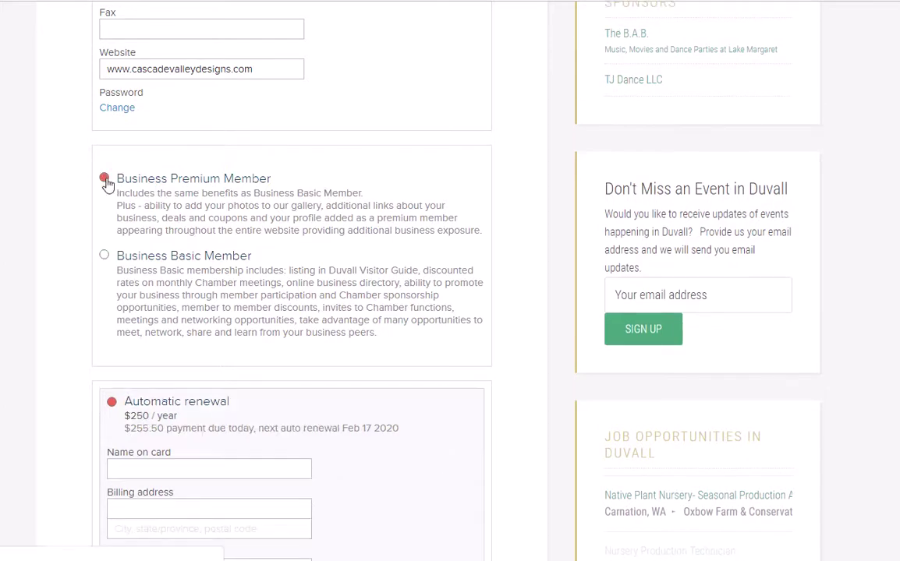
{"action": "left_click", "coordinate": [103, 255]}
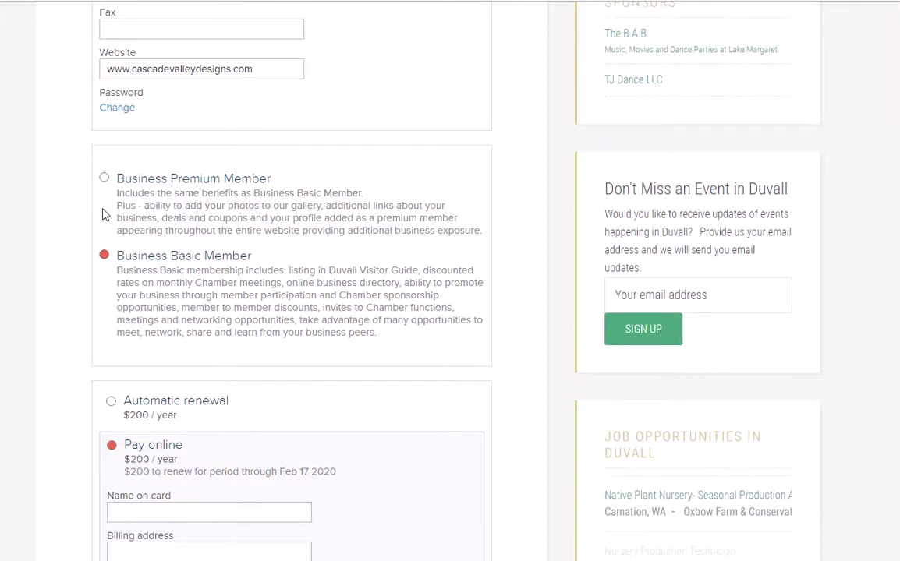
{"action": "left_click", "coordinate": [103, 177]}
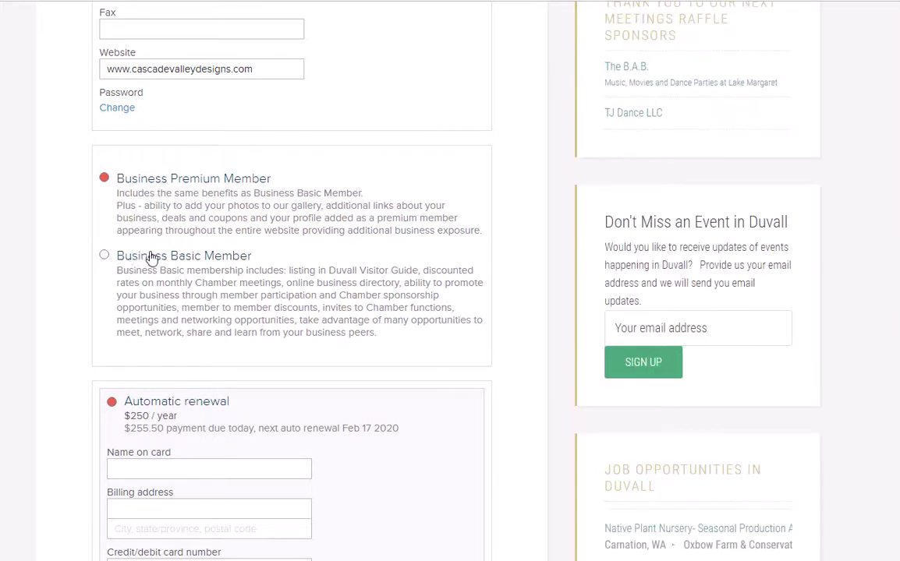
{"action": "scroll", "coordinate": [161, 247], "scroll_direction": "down", "scroll_amount": 3}
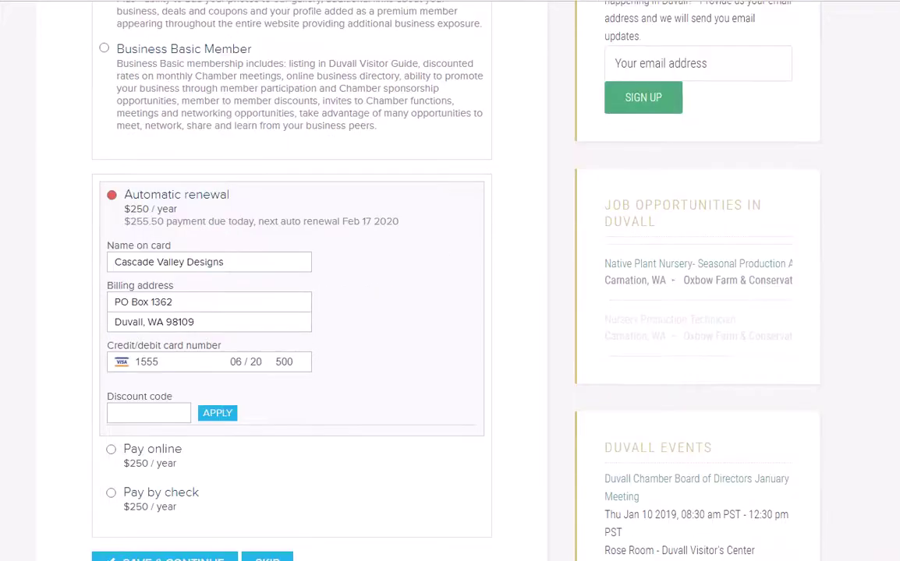
{"action": "scroll", "coordinate": [352, 471], "scroll_direction": "up", "scroll_amount": 1}
{"action": "scroll", "coordinate": [352, 471], "scroll_direction": "up", "scroll_amount": 2}
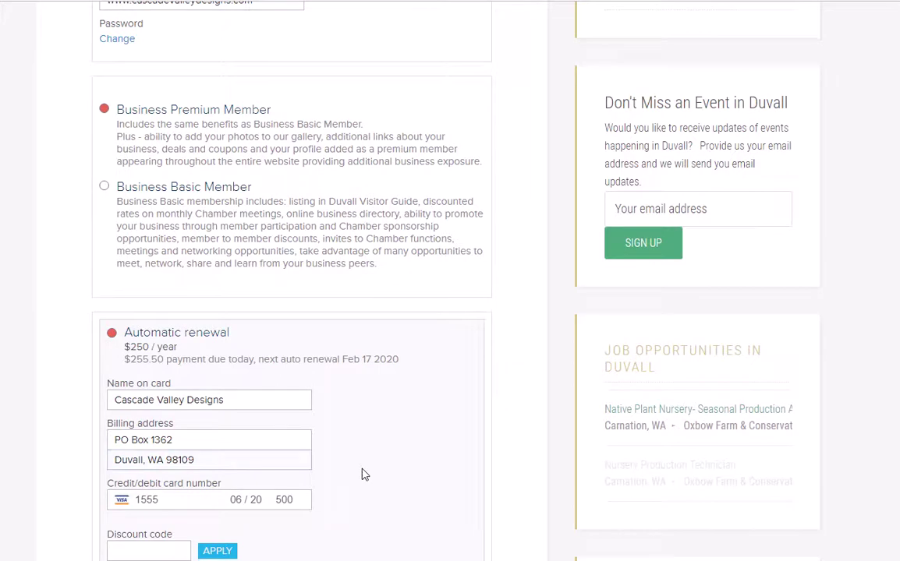
{"action": "scroll", "coordinate": [361, 474], "scroll_direction": "up", "scroll_amount": 3}
{"action": "scroll", "coordinate": [361, 474], "scroll_direction": "down", "scroll_amount": 6}
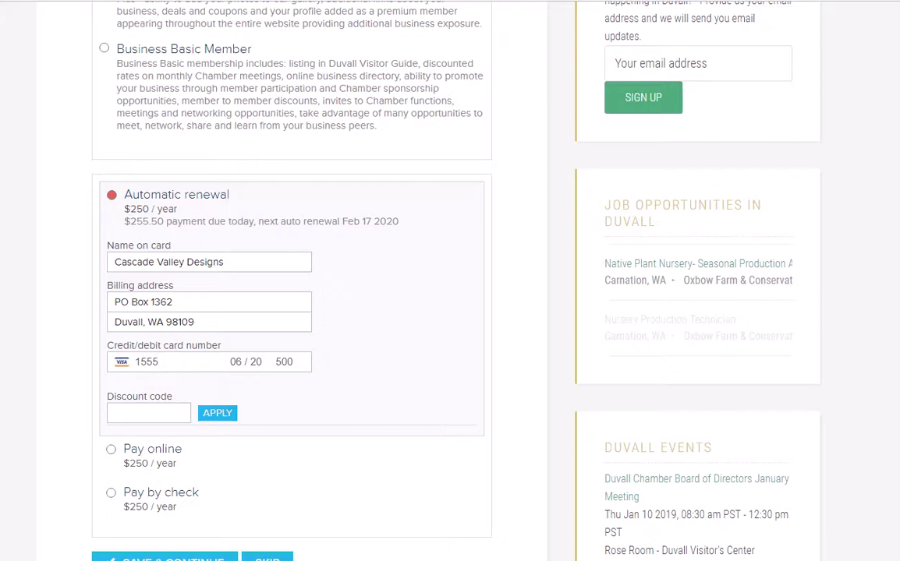
{"action": "scroll", "coordinate": [222, 401], "scroll_direction": "down", "scroll_amount": 2}
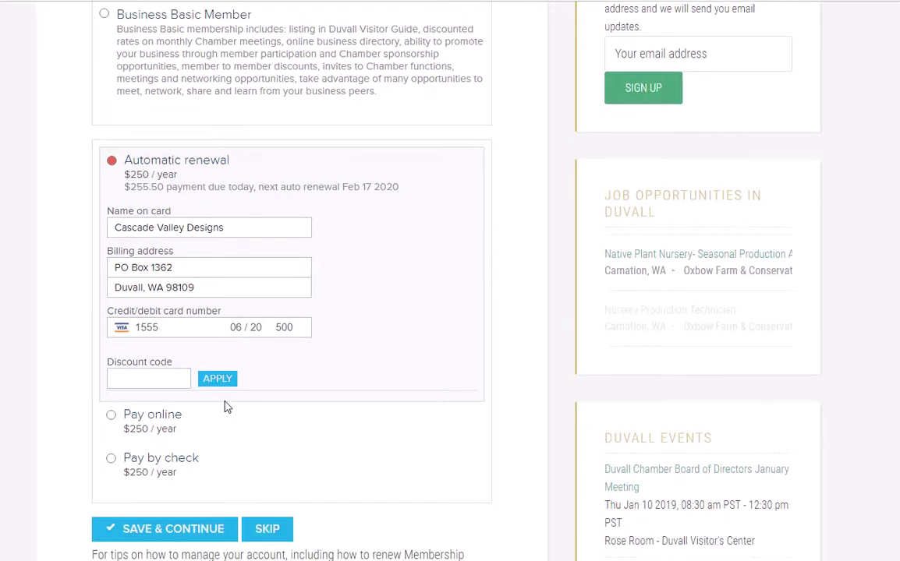
{"action": "scroll", "coordinate": [234, 460], "scroll_direction": "up", "scroll_amount": 5}
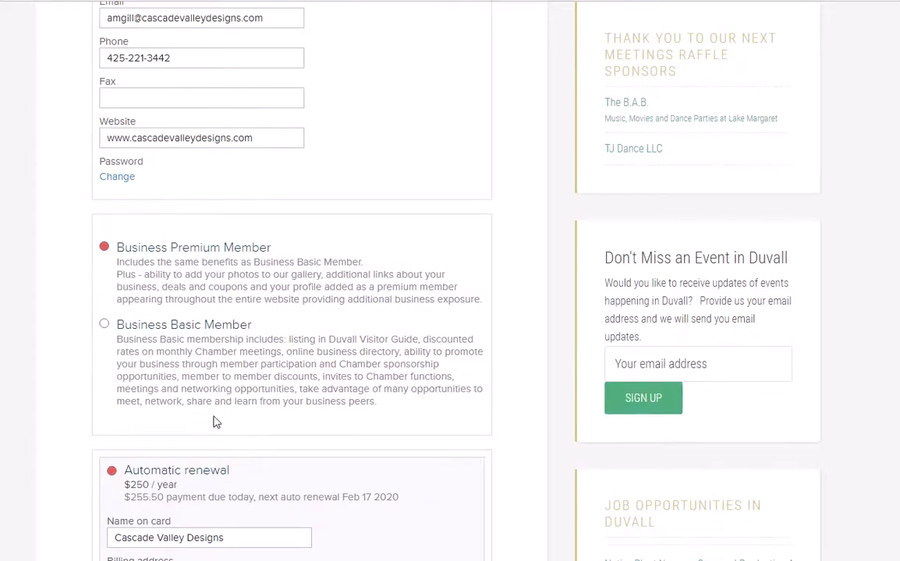
{"action": "scroll", "coordinate": [200, 400], "scroll_direction": "down", "scroll_amount": 2}
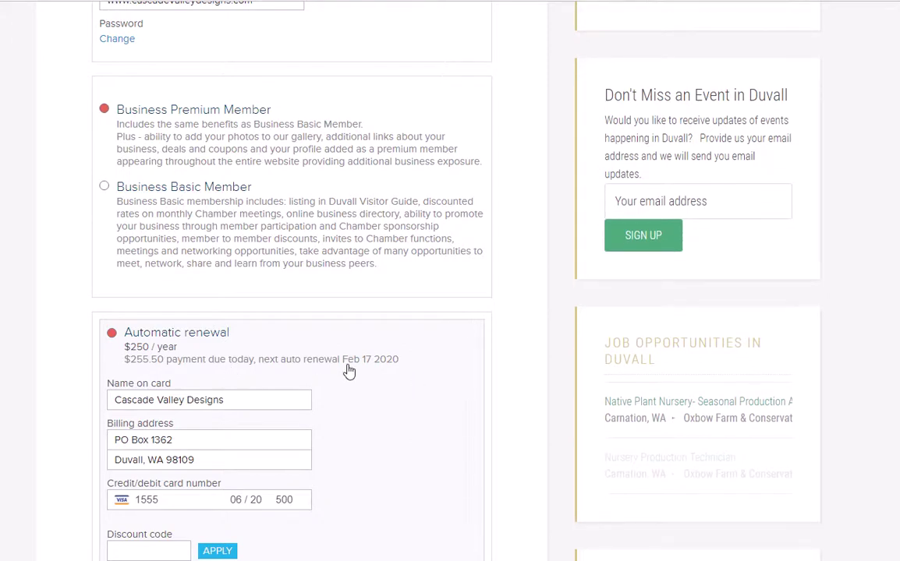
{"action": "scroll", "coordinate": [348, 371], "scroll_direction": "down", "scroll_amount": 2}
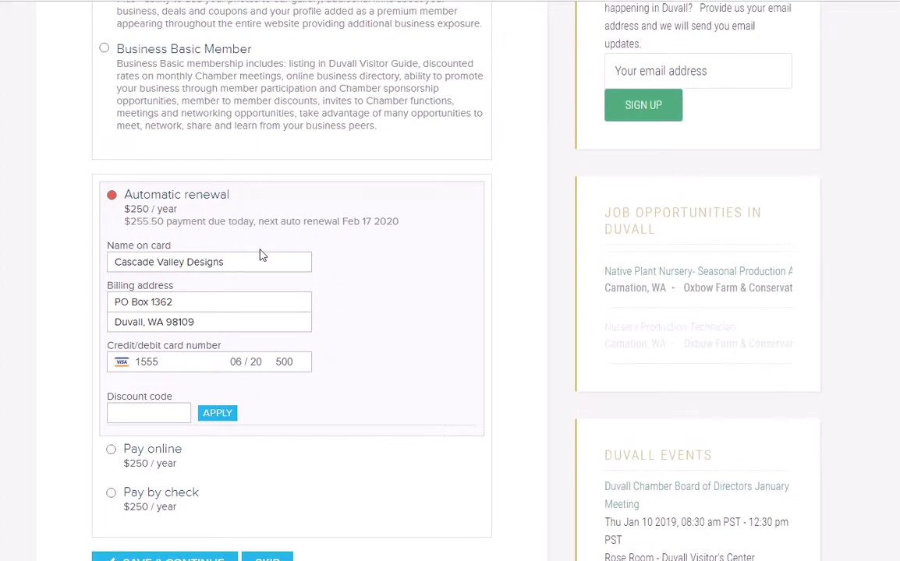
Switch the Premium membership to a one-time Pay online payment and fill the saved card details
{"action": "scroll", "coordinate": [173, 367], "scroll_direction": "down", "scroll_amount": 1}
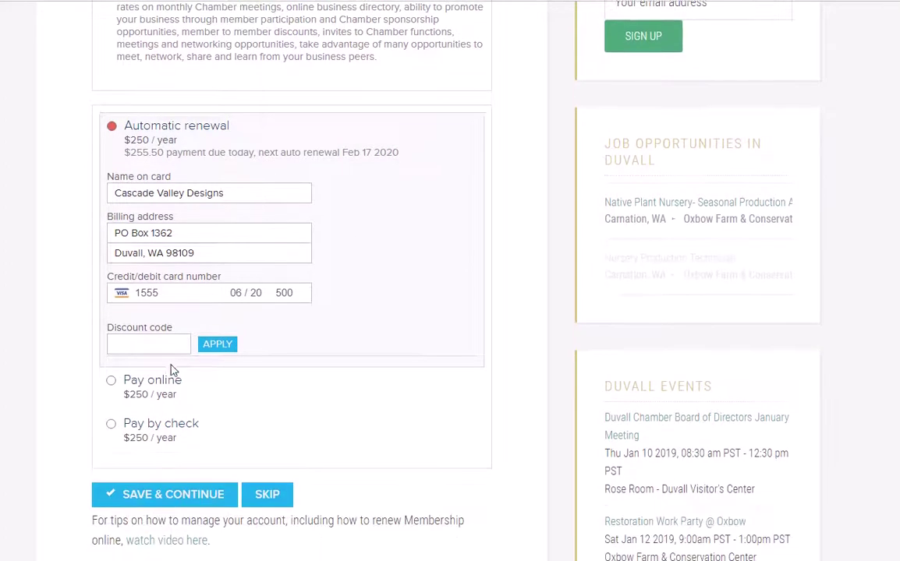
{"action": "left_click", "coordinate": [111, 386]}
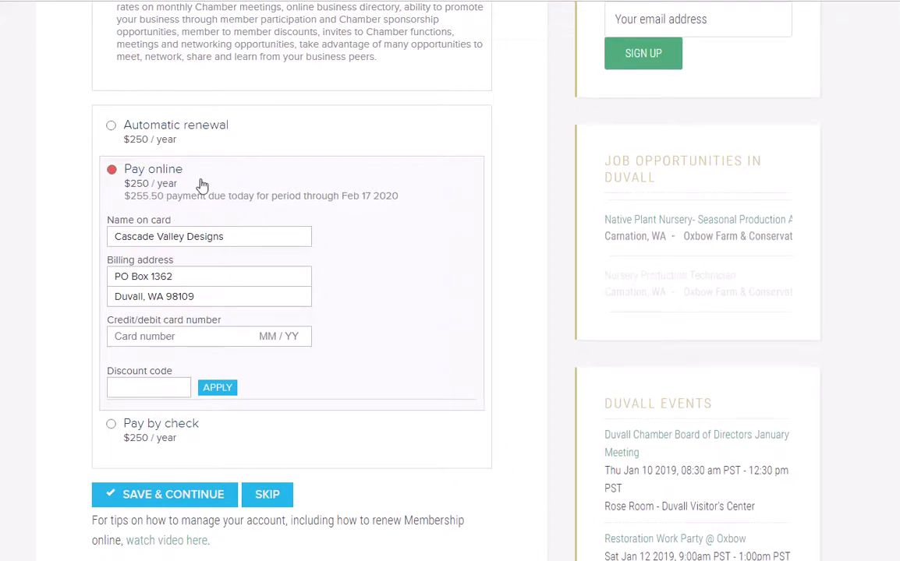
{"action": "scroll", "coordinate": [201, 185], "scroll_direction": "down", "scroll_amount": 1}
{"action": "left_click", "coordinate": [112, 357]}
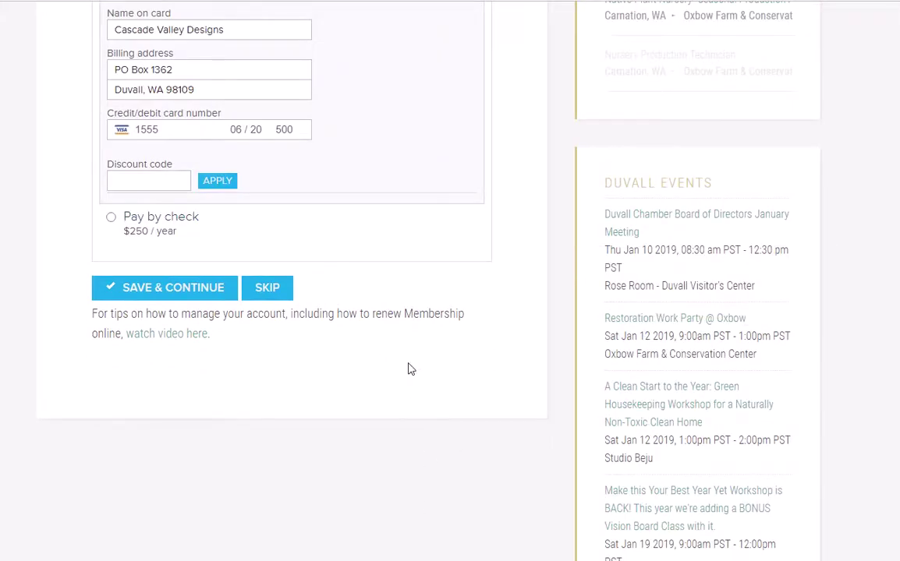
Submit the $255.50 payment with Save & Continue and accept the Thank you confirmation
{"action": "left_click", "coordinate": [193, 295]}
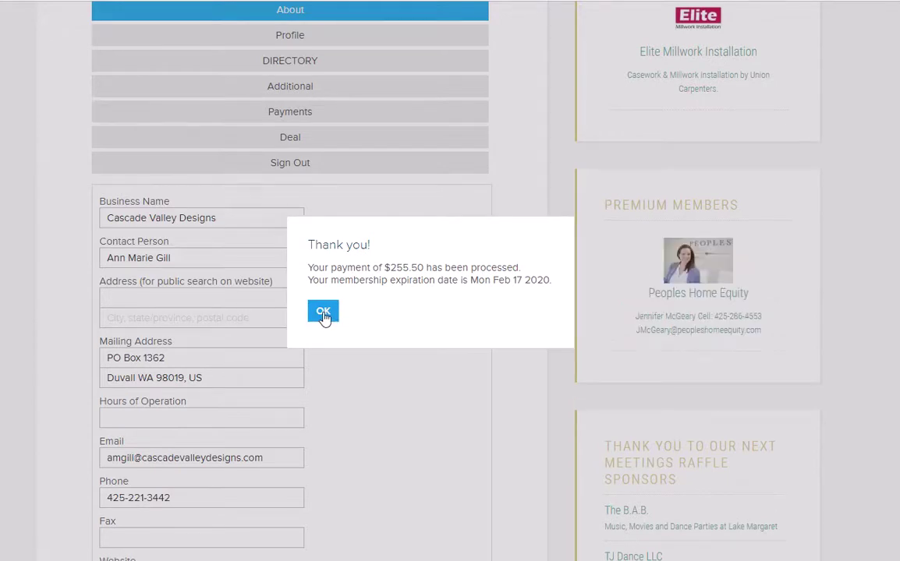
{"action": "left_click", "coordinate": [323, 315]}
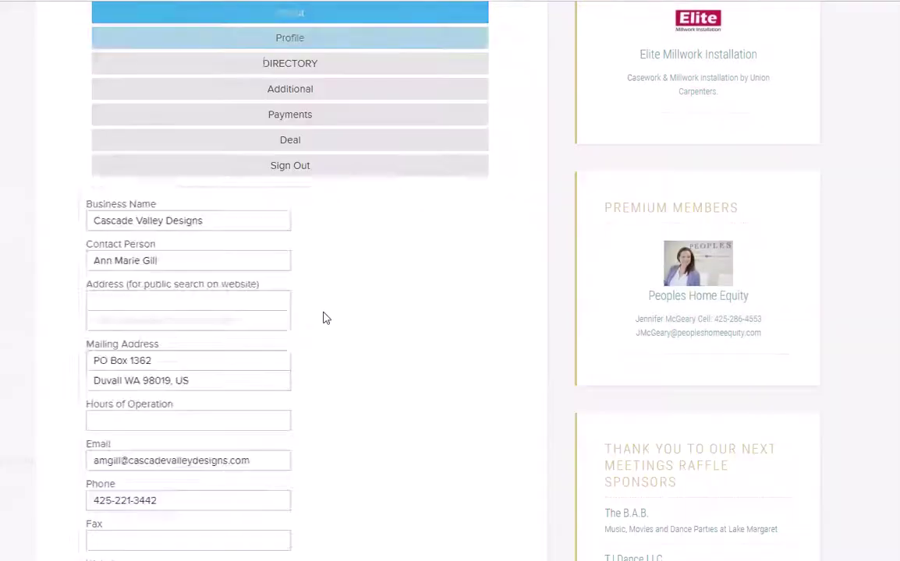
{"action": "scroll", "coordinate": [302, 90], "scroll_direction": "up", "scroll_amount": 1}
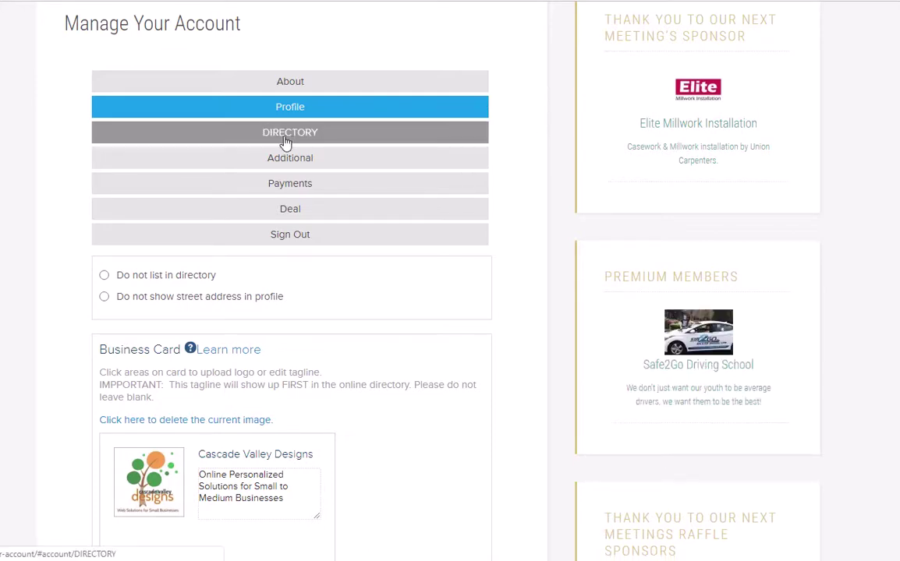
{"action": "scroll", "coordinate": [545, 150], "scroll_direction": "down", "scroll_amount": 3}
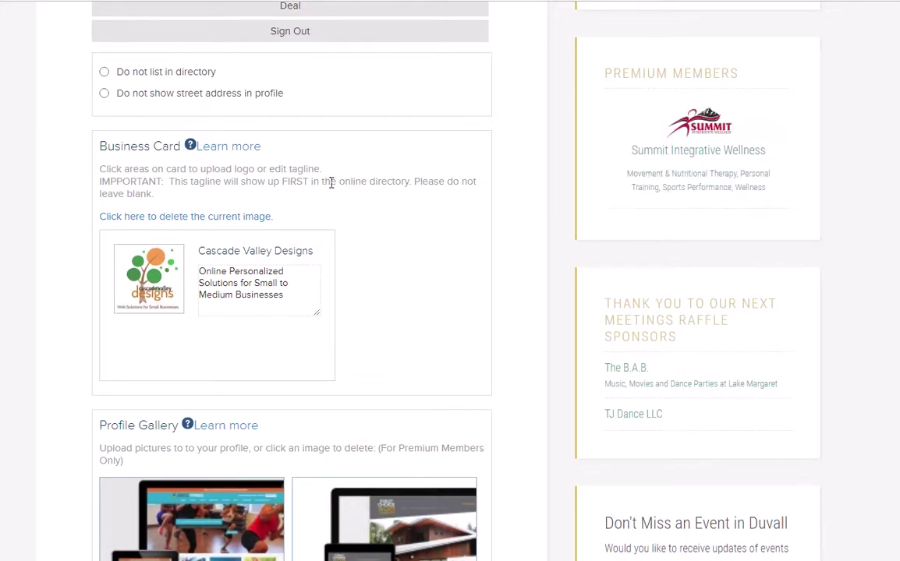
{"action": "left_click", "coordinate": [105, 74]}
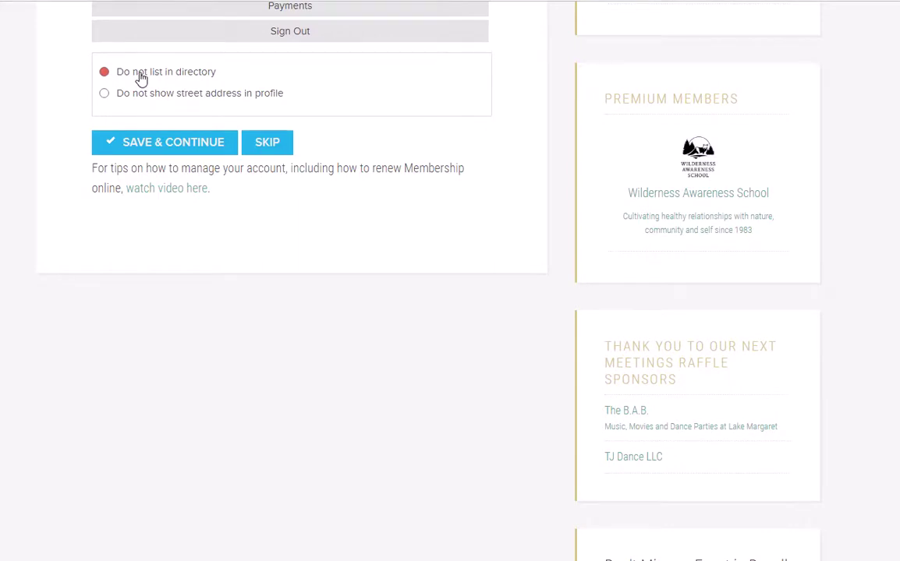
{"action": "left_click", "coordinate": [104, 73]}
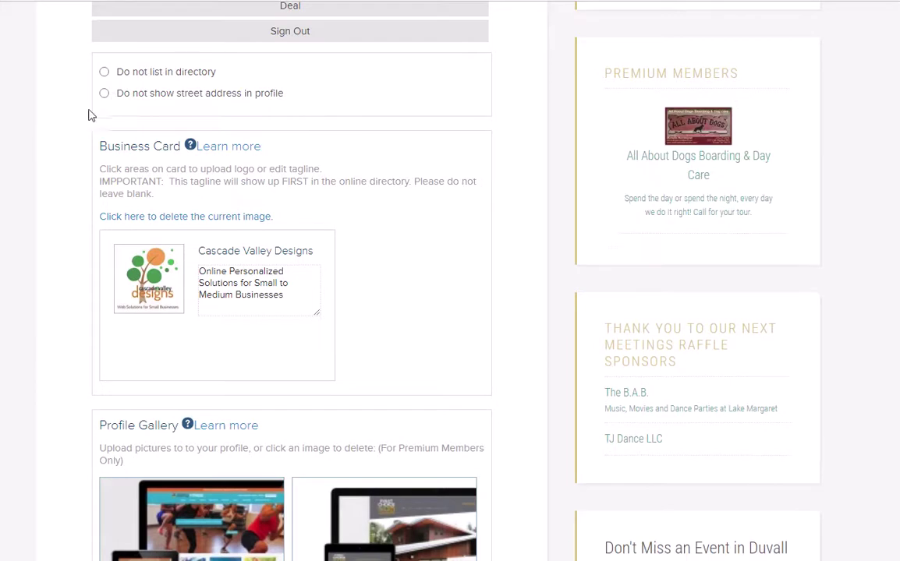
{"action": "left_click", "coordinate": [105, 97]}
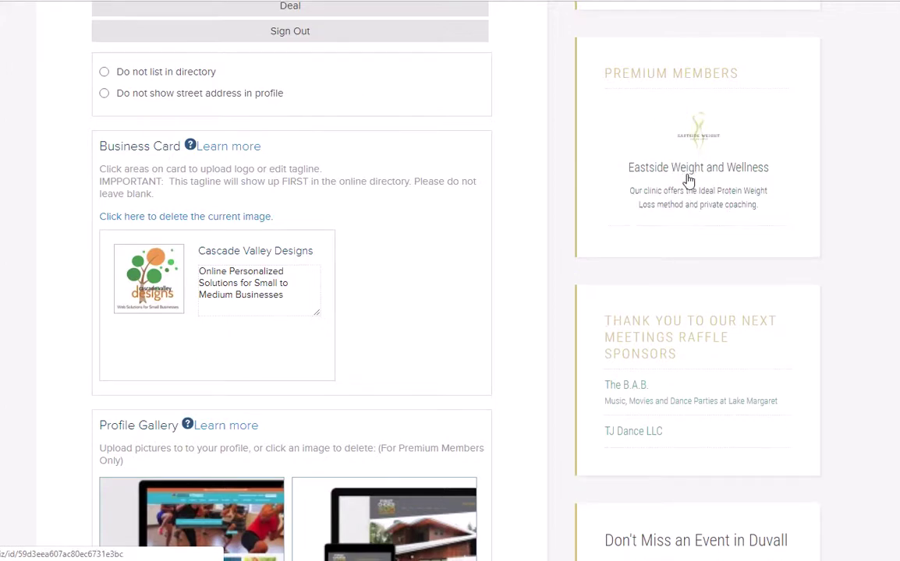
{"action": "scroll", "coordinate": [688, 180], "scroll_direction": "up", "scroll_amount": 5}
{"action": "scroll", "coordinate": [699, 197], "scroll_direction": "down", "scroll_amount": 3}
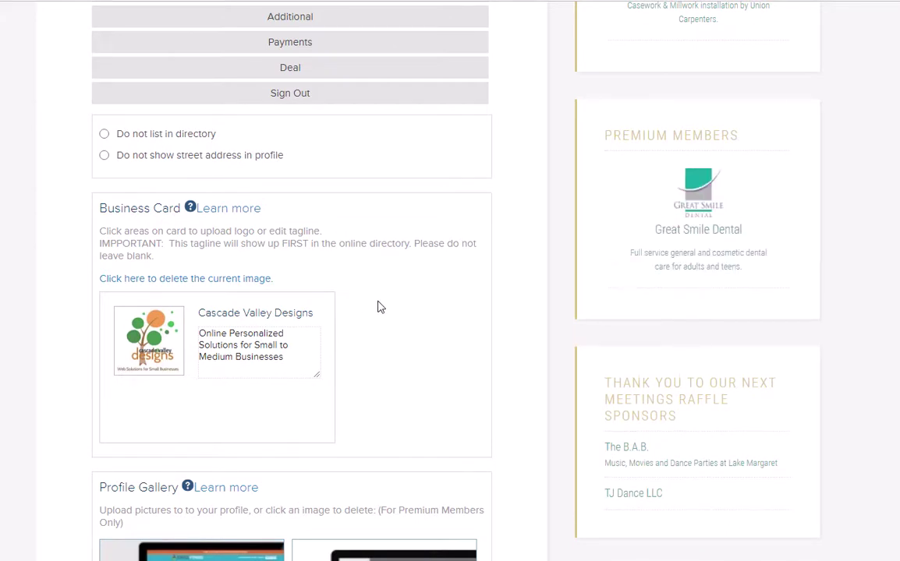
{"action": "scroll", "coordinate": [378, 307], "scroll_direction": "down", "scroll_amount": 1}
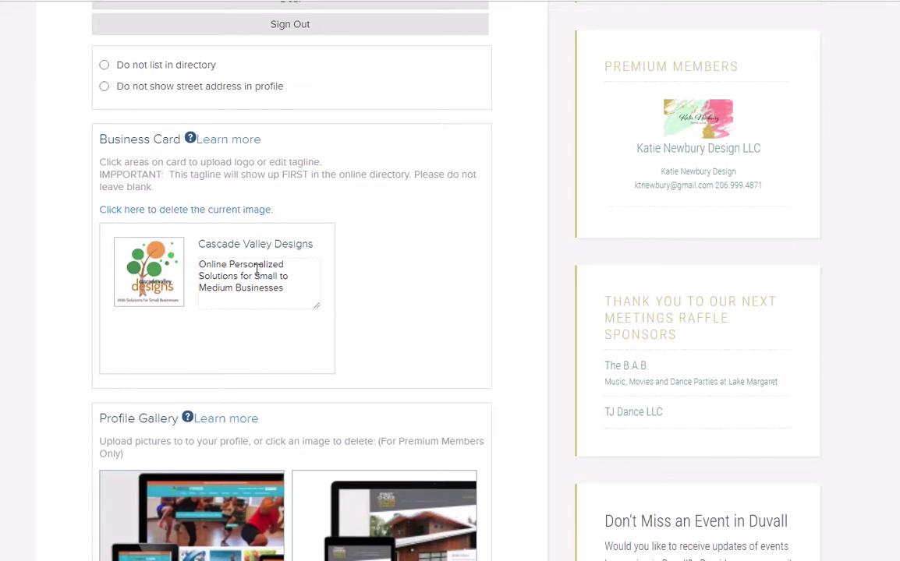
{"action": "left_click_drag", "start_coordinate": [290, 287], "coordinate": [199, 263]}
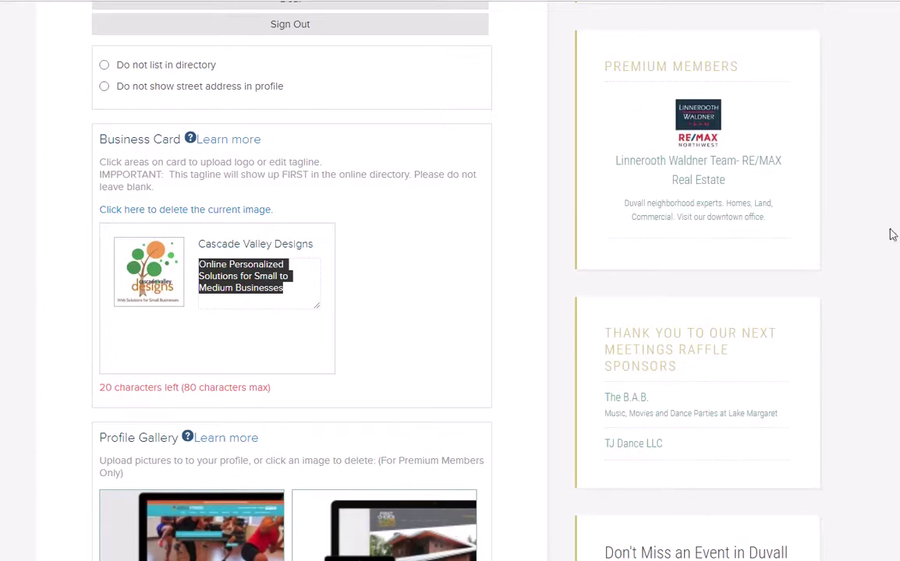
{"action": "left_click", "coordinate": [441, 288]}
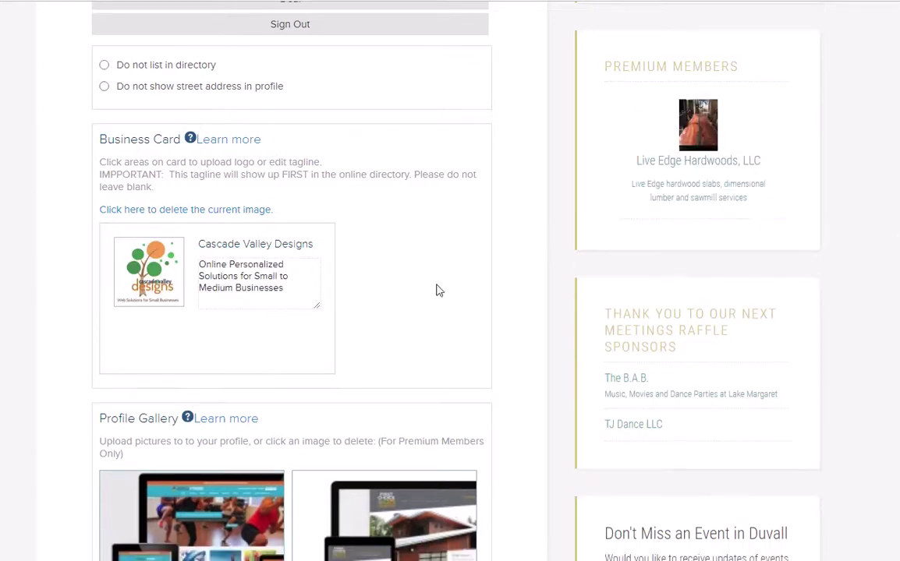
{"action": "scroll", "coordinate": [405, 343], "scroll_direction": "down", "scroll_amount": 1}
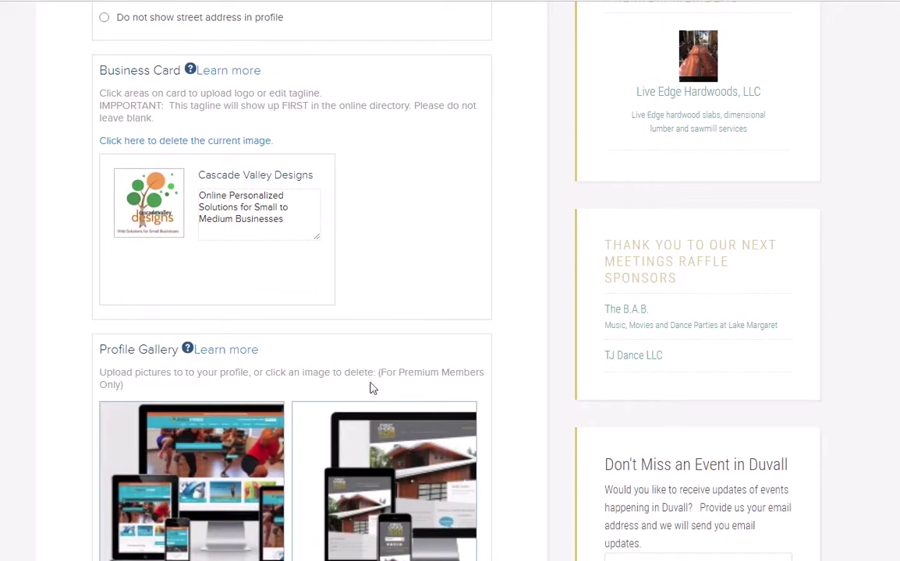
{"action": "left_click_drag", "start_coordinate": [392, 372], "coordinate": [466, 381]}
{"action": "scroll", "coordinate": [530, 354], "scroll_direction": "down", "scroll_amount": 1}
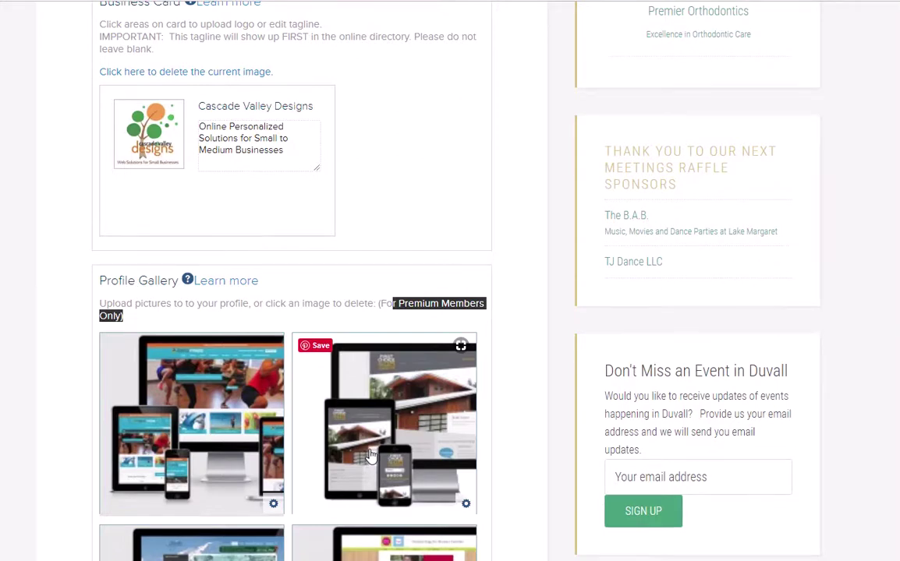
{"action": "scroll", "coordinate": [371, 456], "scroll_direction": "down", "scroll_amount": 4}
{"action": "scroll", "coordinate": [371, 456], "scroll_direction": "down", "scroll_amount": 4}
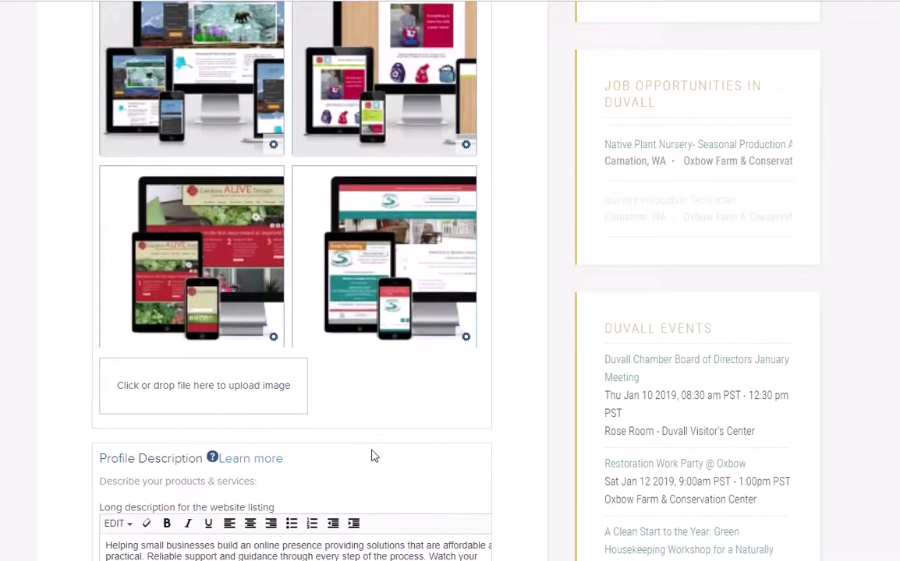
{"action": "scroll", "coordinate": [371, 456], "scroll_direction": "down", "scroll_amount": 4}
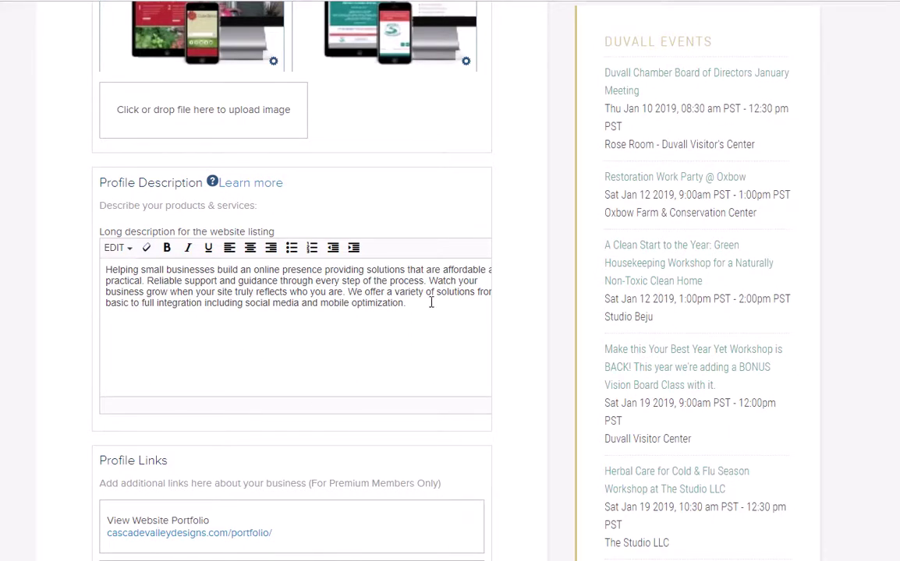
{"action": "left_click_drag", "start_coordinate": [378, 303], "coordinate": [88, 269]}
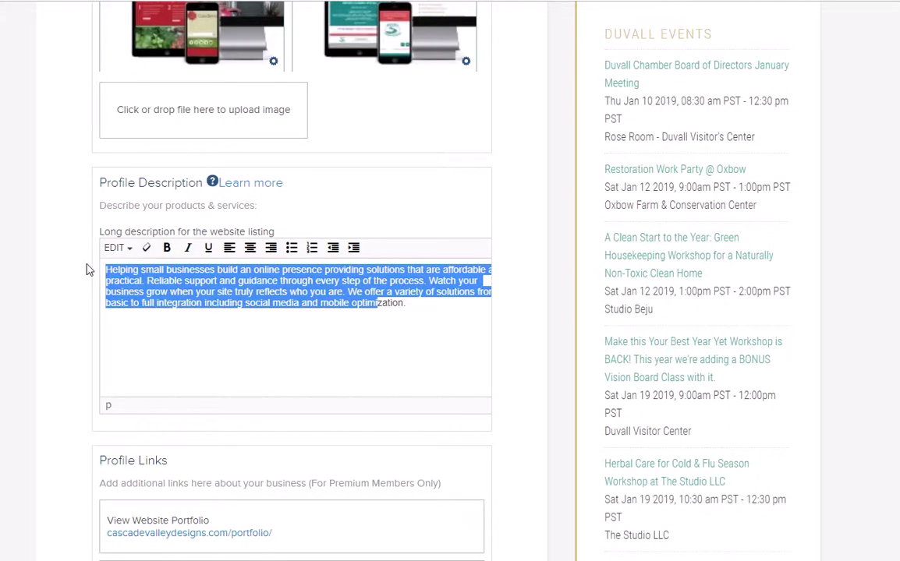
{"action": "left_click", "coordinate": [446, 307]}
{"action": "left_click_drag", "start_coordinate": [446, 308], "coordinate": [99, 270]}
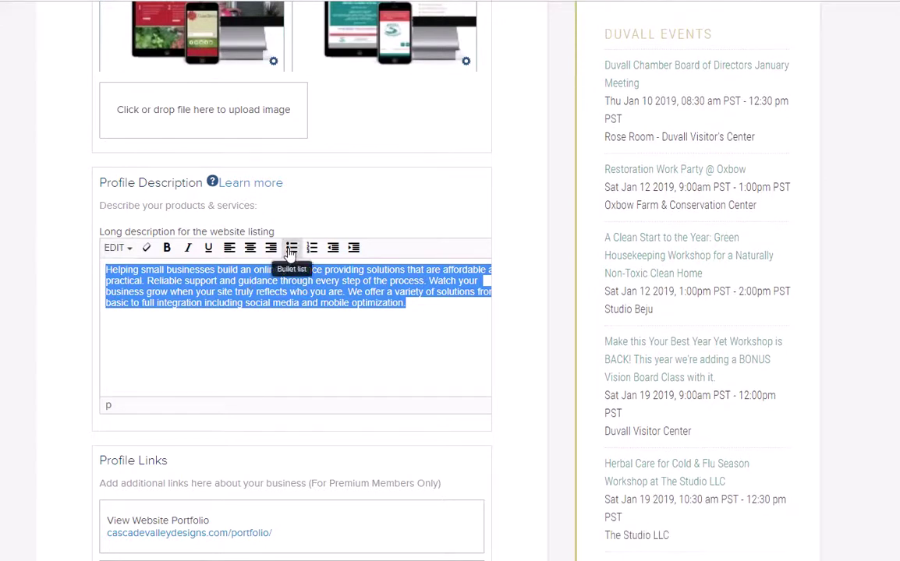
{"action": "left_click", "coordinate": [429, 307]}
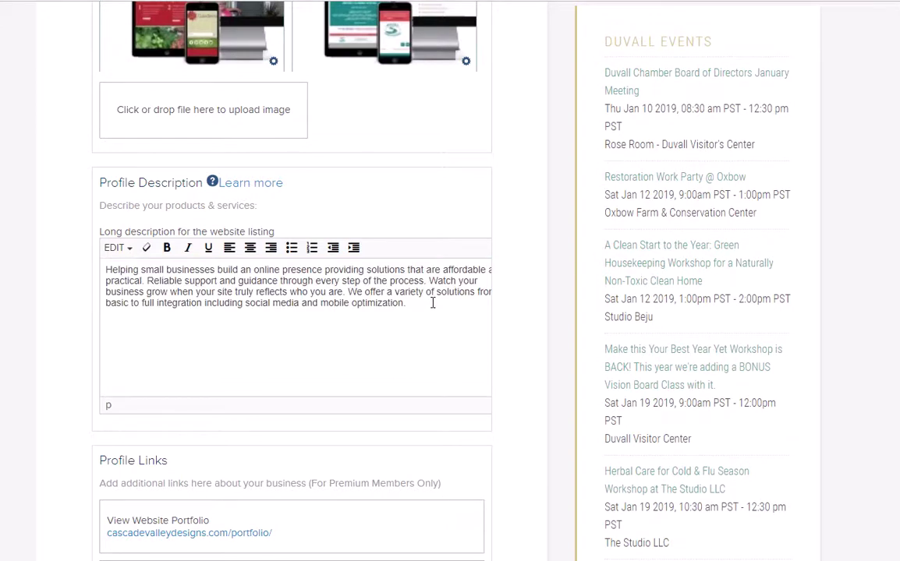
{"action": "left_click_drag", "start_coordinate": [385, 291], "coordinate": [125, 280]}
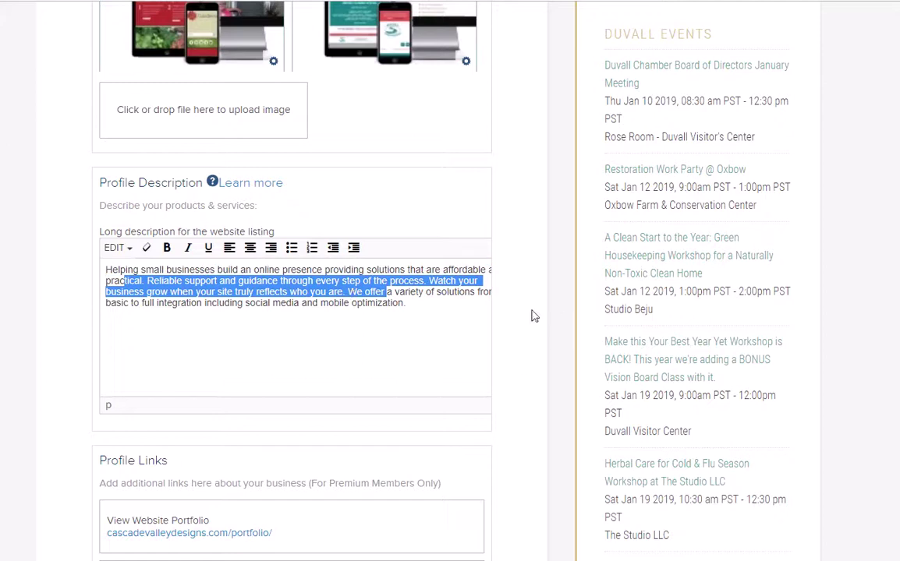
{"action": "left_click", "coordinate": [448, 351]}
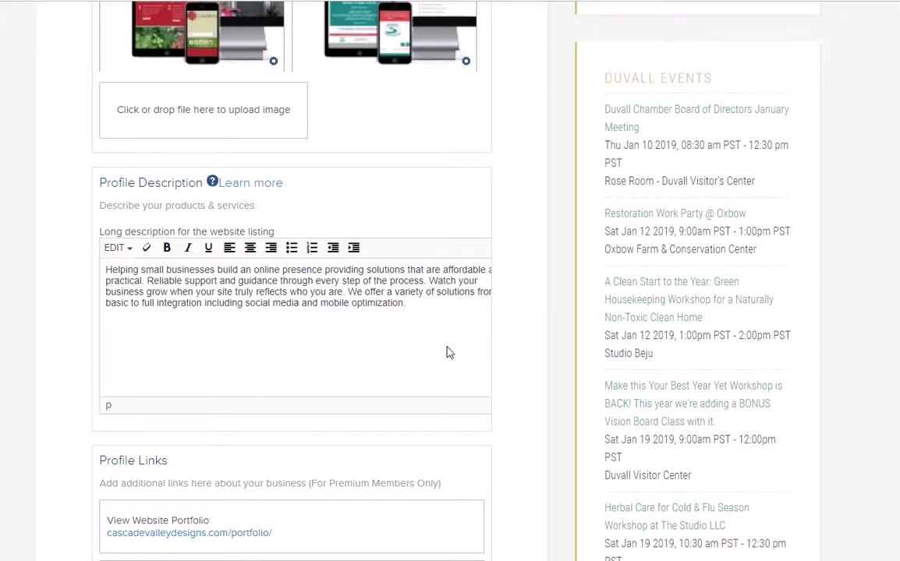
{"action": "scroll", "coordinate": [404, 350], "scroll_direction": "down", "scroll_amount": 1}
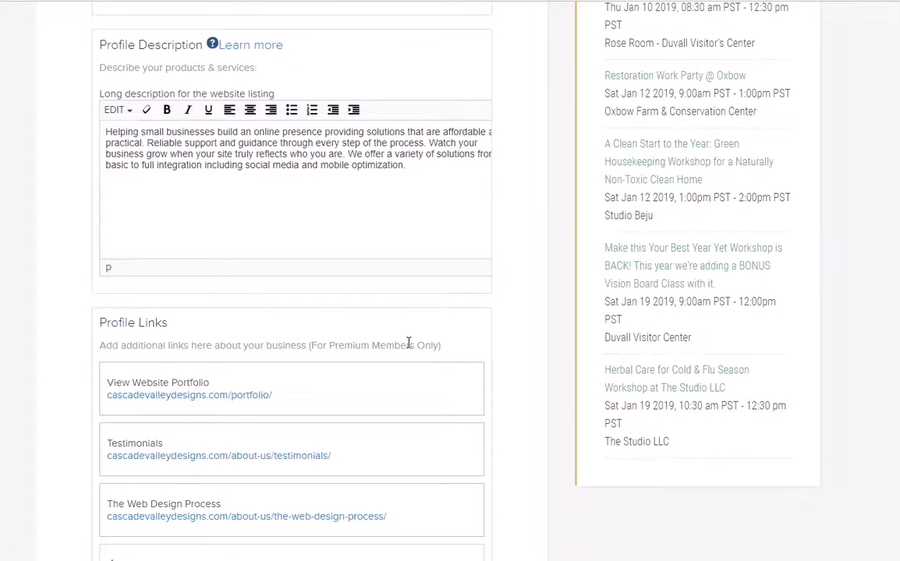
{"action": "scroll", "coordinate": [408, 344], "scroll_direction": "down", "scroll_amount": 2}
{"action": "scroll", "coordinate": [408, 343], "scroll_direction": "down", "scroll_amount": 1}
{"action": "left_click_drag", "start_coordinate": [441, 208], "coordinate": [329, 207]}
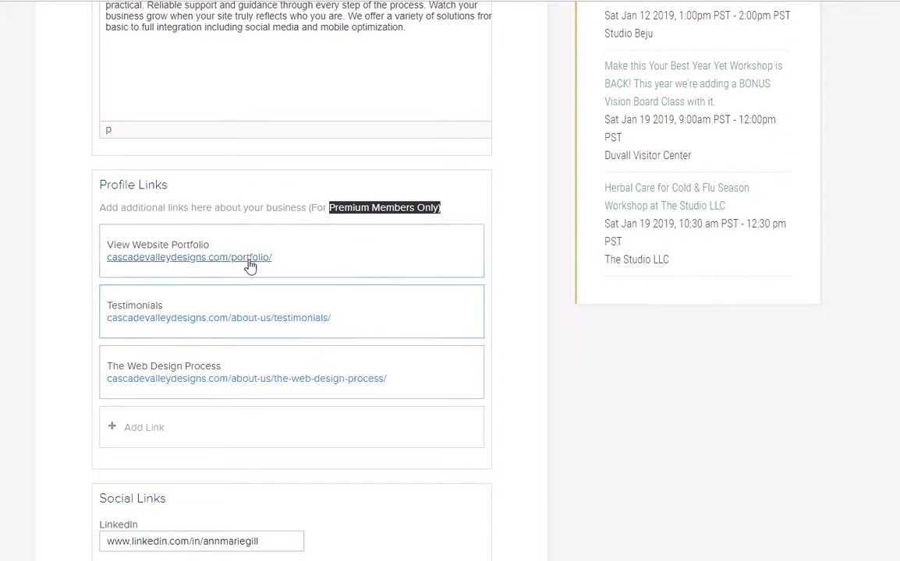
{"action": "scroll", "coordinate": [213, 271], "scroll_direction": "down", "scroll_amount": 4}
{"action": "scroll", "coordinate": [414, 271], "scroll_direction": "down", "scroll_amount": 2}
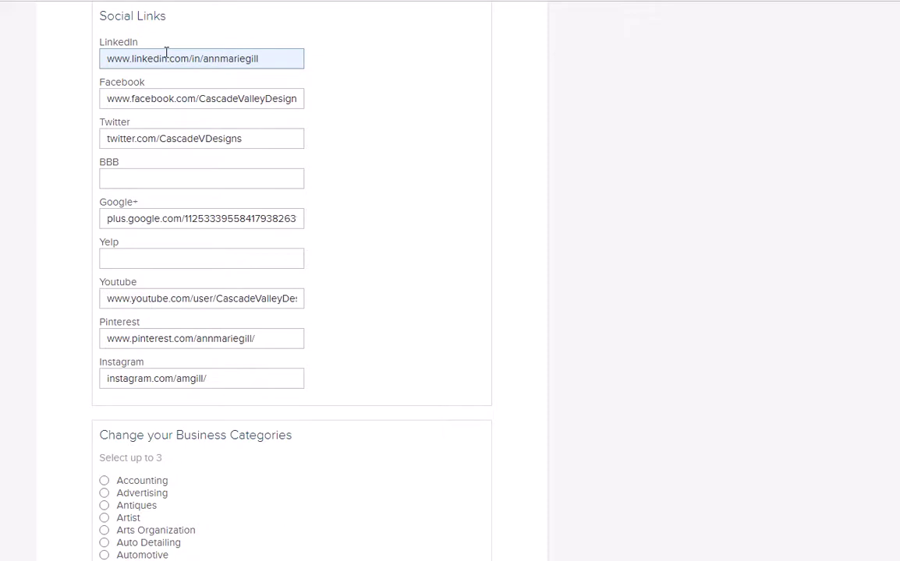
Select Website Services in the Business Categories list alongside Email Design & Marketing
{"action": "scroll", "coordinate": [351, 332], "scroll_direction": "down", "scroll_amount": 2}
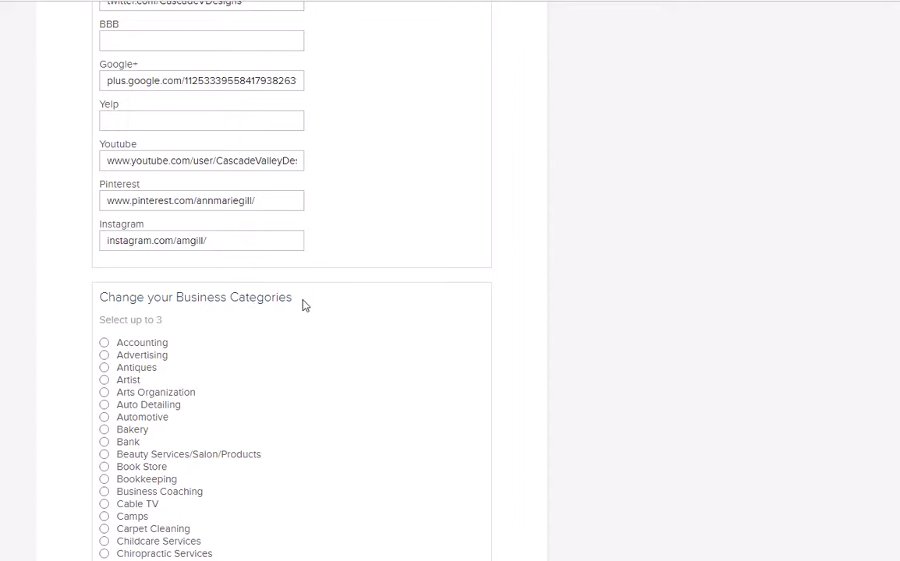
{"action": "scroll", "coordinate": [335, 304], "scroll_direction": "down", "scroll_amount": 1}
{"action": "scroll", "coordinate": [336, 304], "scroll_direction": "down", "scroll_amount": 3}
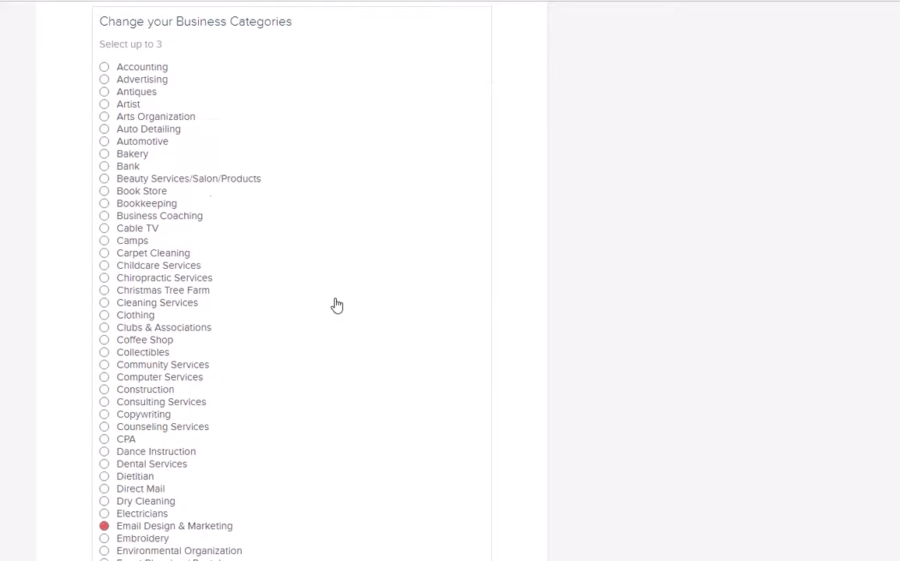
{"action": "scroll", "coordinate": [273, 312], "scroll_direction": "down", "scroll_amount": 2}
{"action": "scroll", "coordinate": [135, 382], "scroll_direction": "down", "scroll_amount": 9}
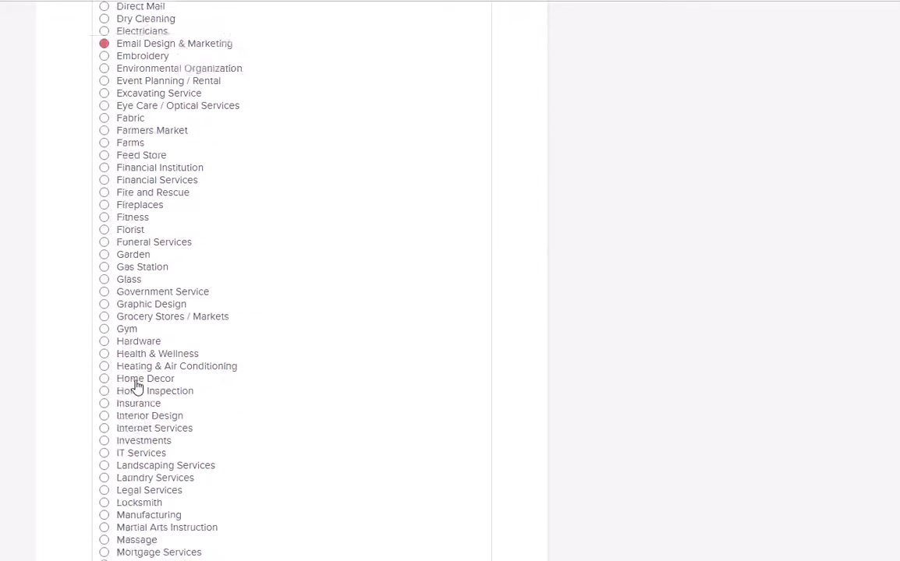
{"action": "scroll", "coordinate": [137, 385], "scroll_direction": "down", "scroll_amount": 9}
{"action": "scroll", "coordinate": [125, 340], "scroll_direction": "up", "scroll_amount": 2}
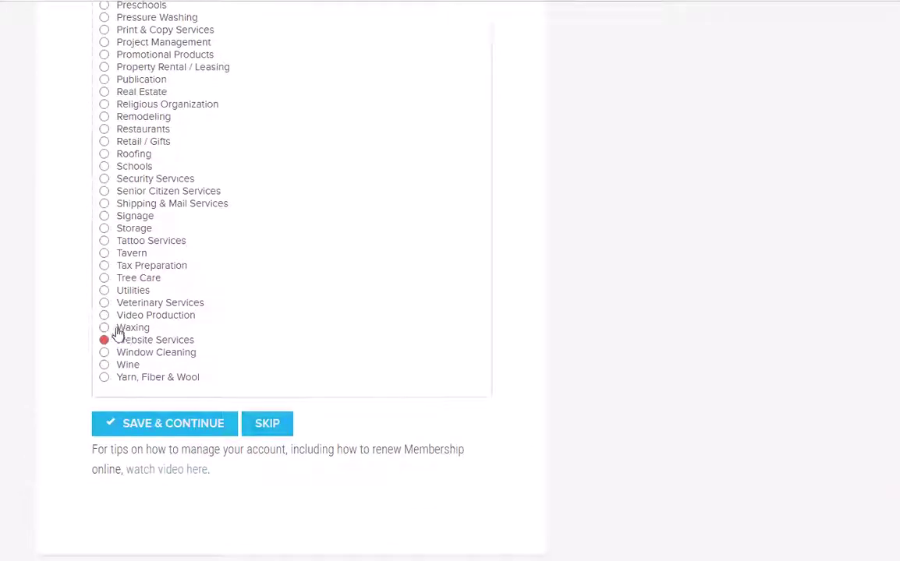
{"action": "left_click", "coordinate": [104, 341]}
Save the online profile and keep Website Services as the printed directory's Primary Category
{"action": "left_click", "coordinate": [136, 434]}
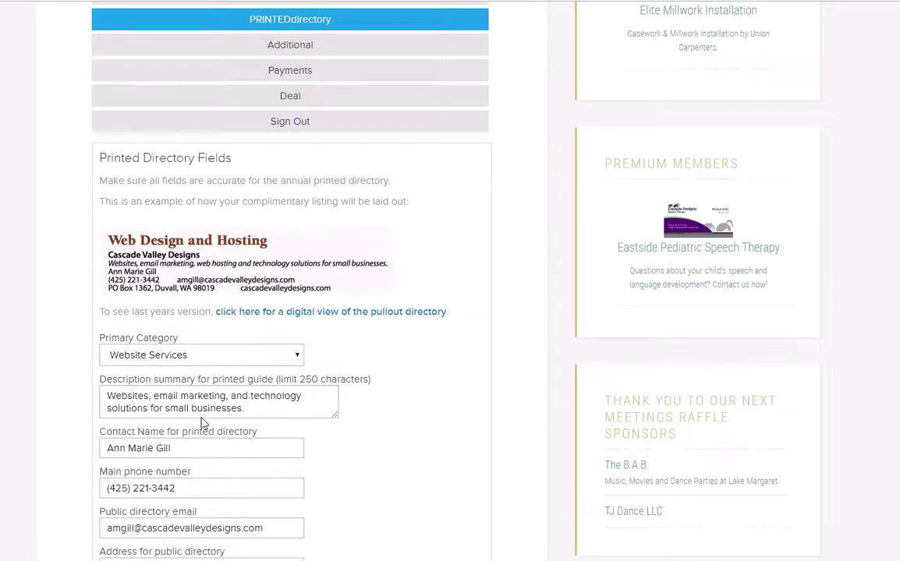
{"action": "scroll", "coordinate": [583, 402], "scroll_direction": "up", "scroll_amount": 2}
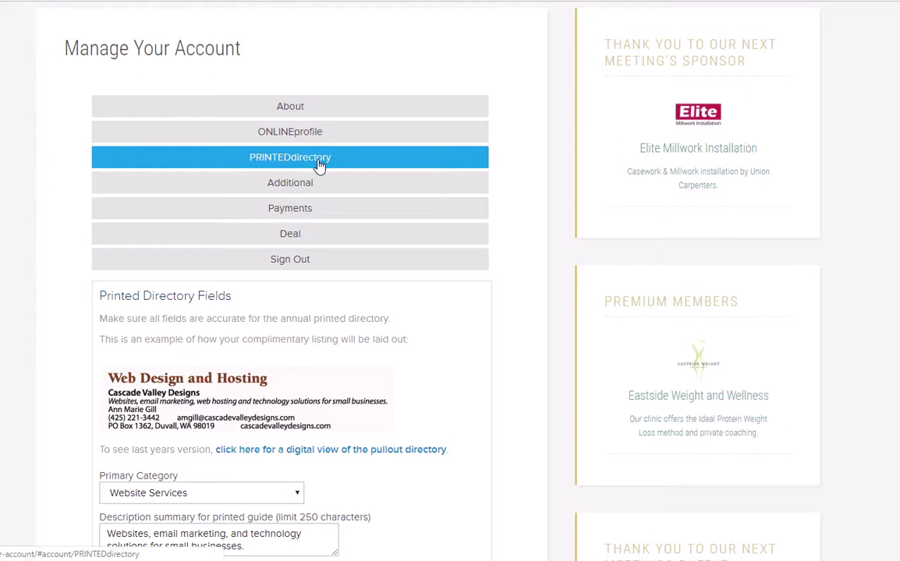
{"action": "scroll", "coordinate": [455, 381], "scroll_direction": "down", "scroll_amount": 2}
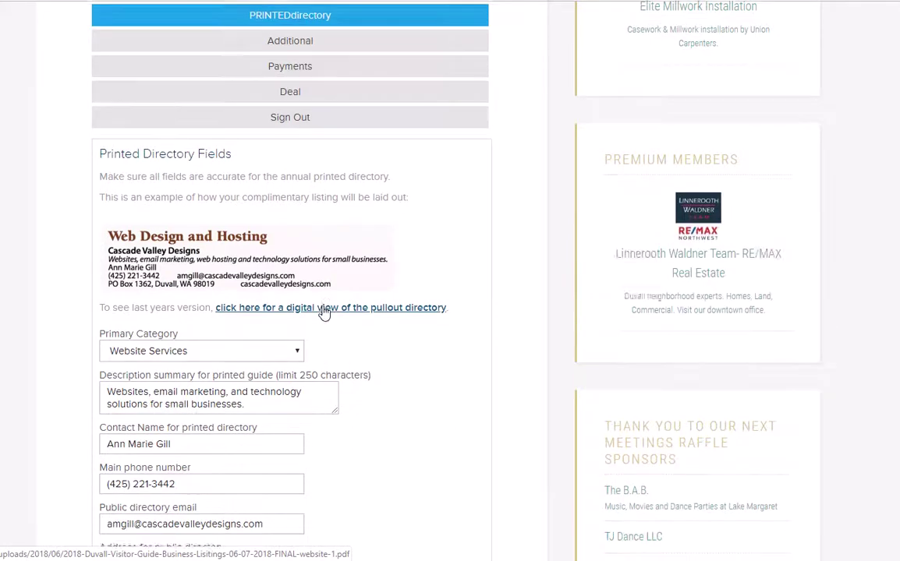
{"action": "scroll", "coordinate": [326, 311], "scroll_direction": "down", "scroll_amount": 1}
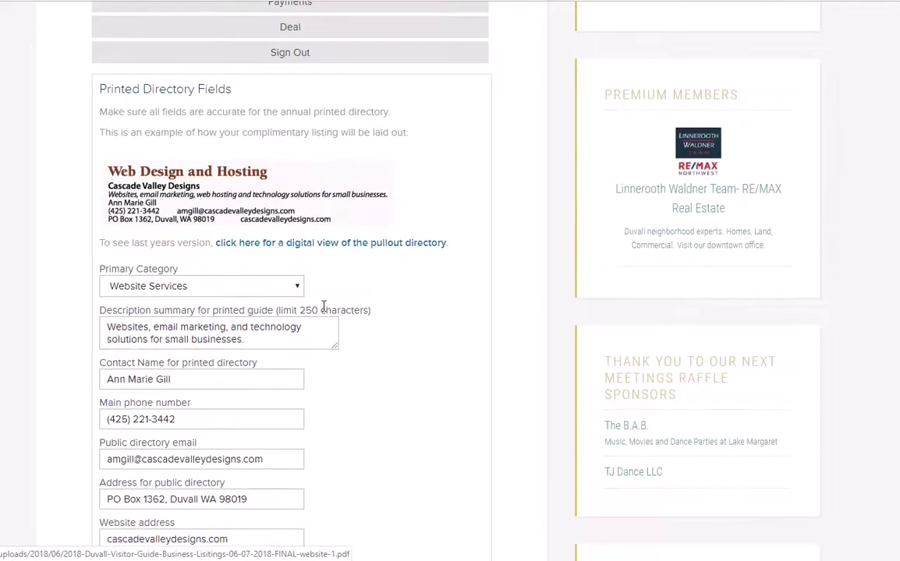
{"action": "left_click", "coordinate": [273, 297]}
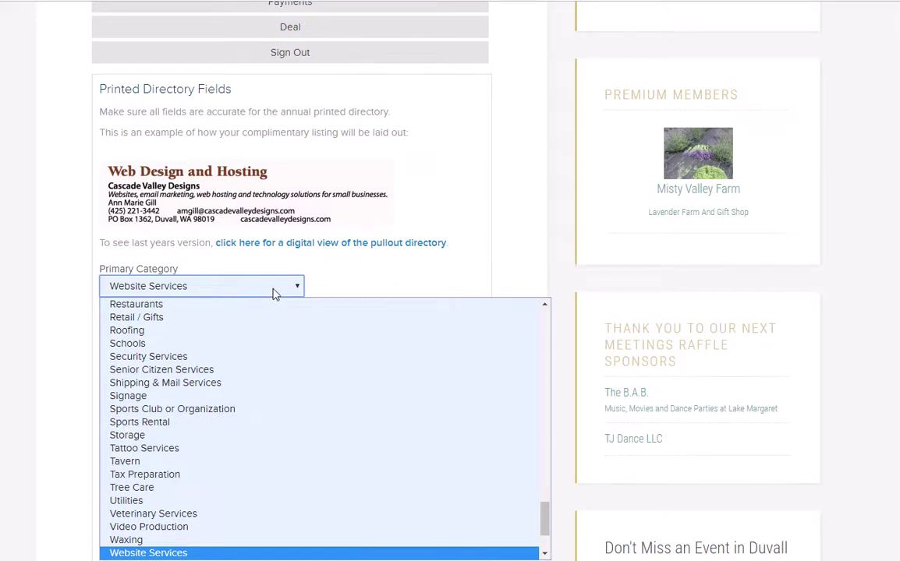
{"action": "left_click", "coordinate": [273, 293]}
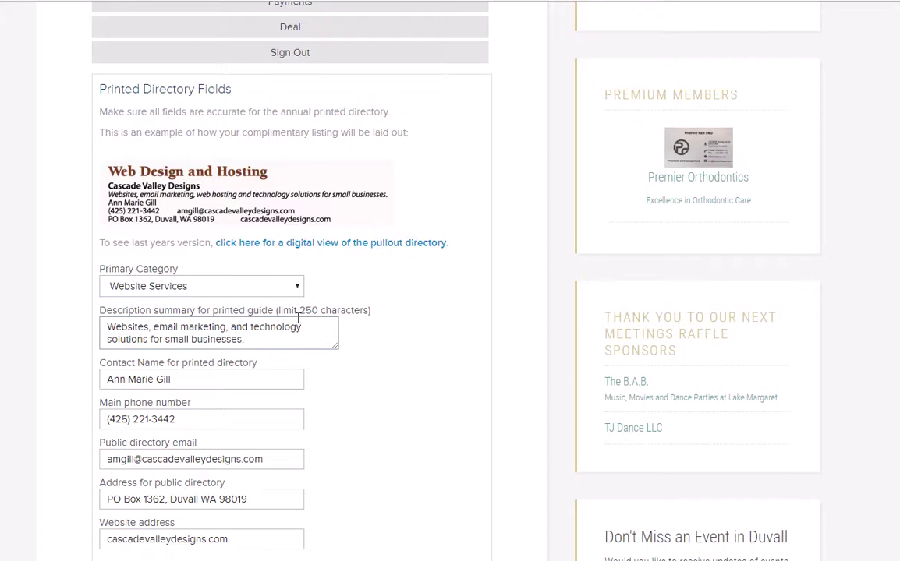
Review the 250-character description summary, contact name, main phone and public email for the printed directory
{"action": "left_click_drag", "start_coordinate": [299, 310], "coordinate": [354, 310]}
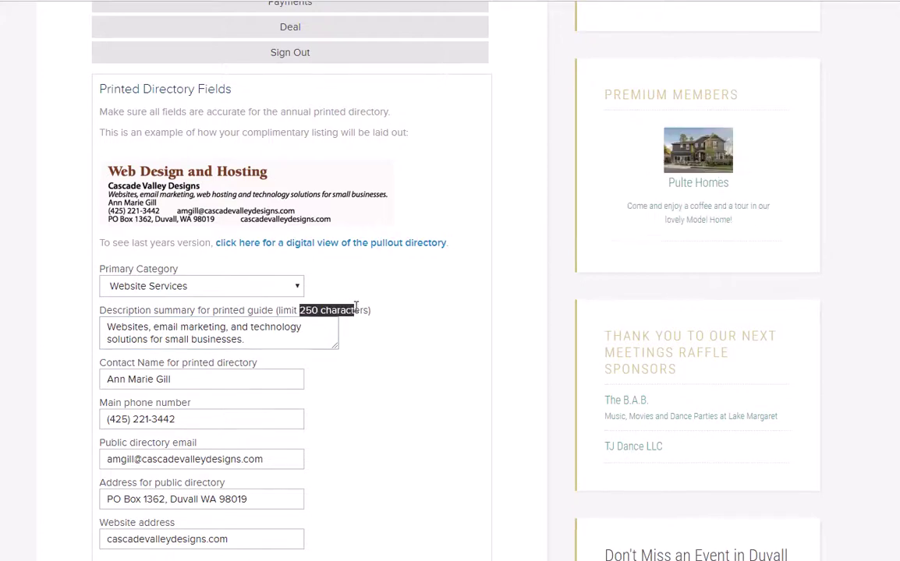
{"action": "left_click_drag", "start_coordinate": [244, 339], "coordinate": [77, 335]}
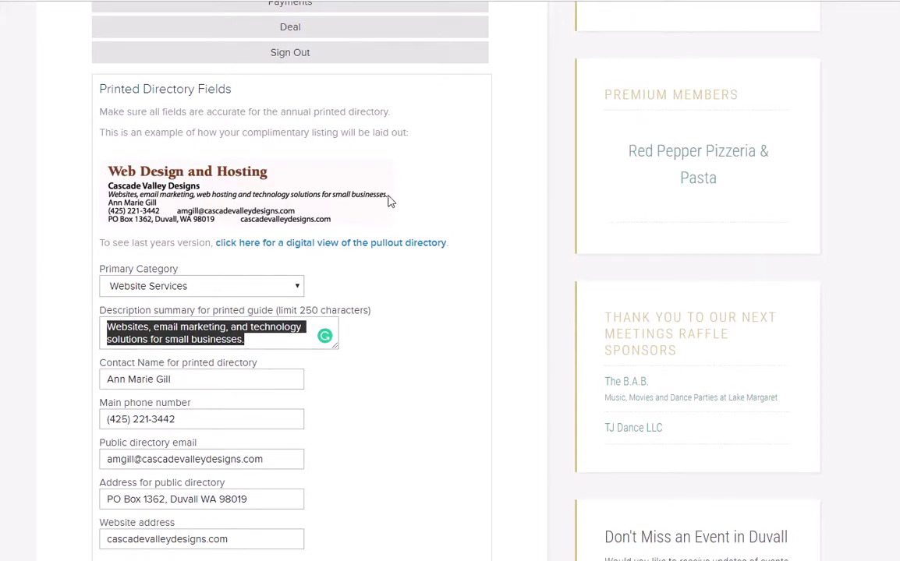
{"action": "scroll", "coordinate": [426, 218], "scroll_direction": "down", "scroll_amount": 2}
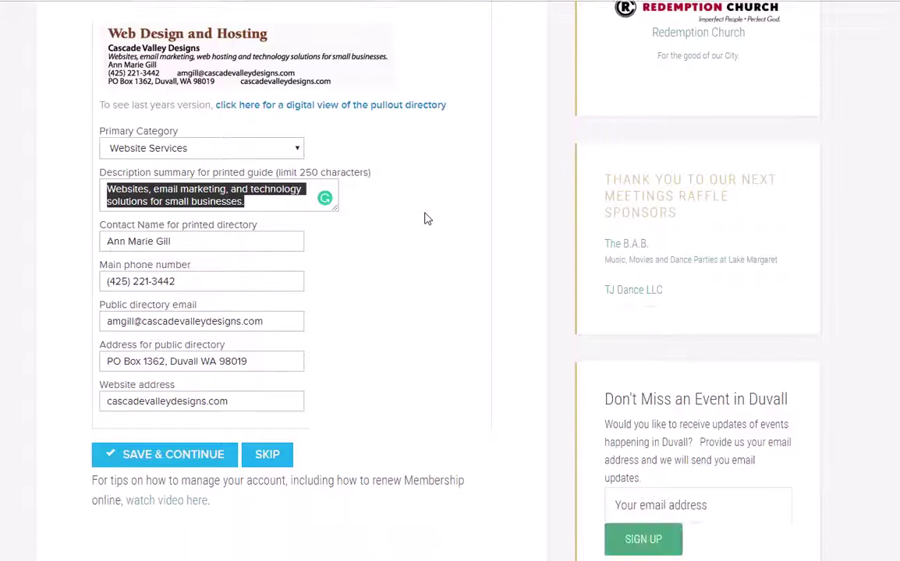
{"action": "left_click_drag", "start_coordinate": [178, 241], "coordinate": [72, 248]}
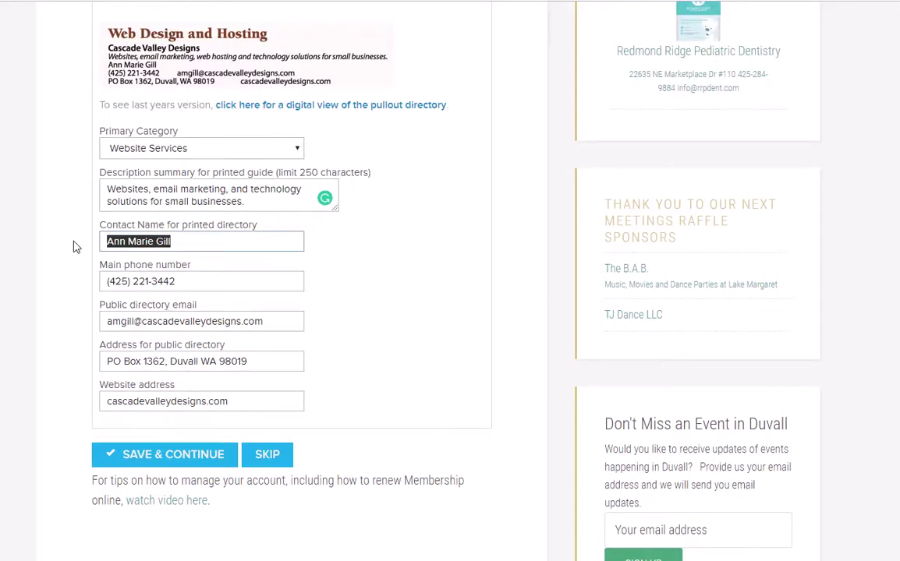
{"action": "left_click", "coordinate": [247, 280]}
{"action": "left_click", "coordinate": [306, 320]}
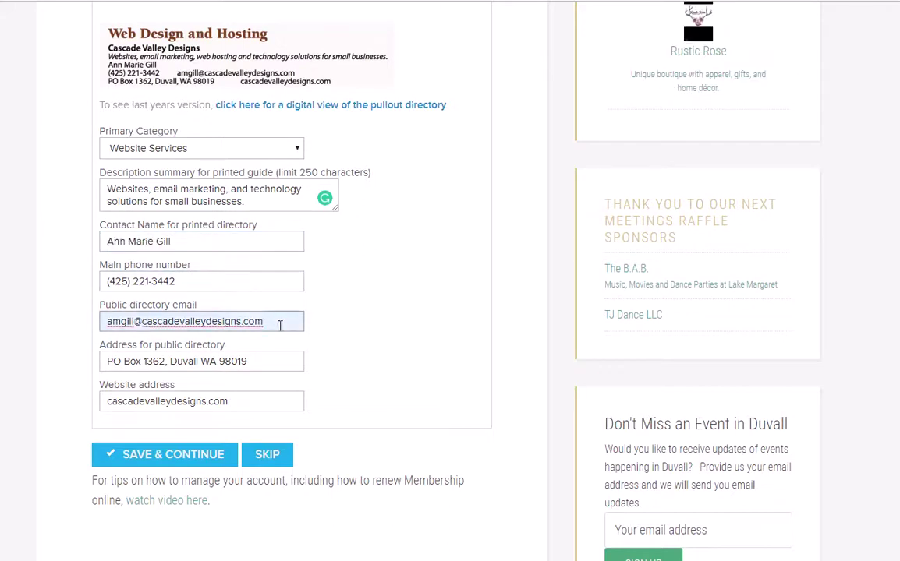
{"action": "left_click_drag", "start_coordinate": [306, 320], "coordinate": [49, 314]}
{"action": "scroll", "coordinate": [48, 314], "scroll_direction": "down", "scroll_amount": 2}
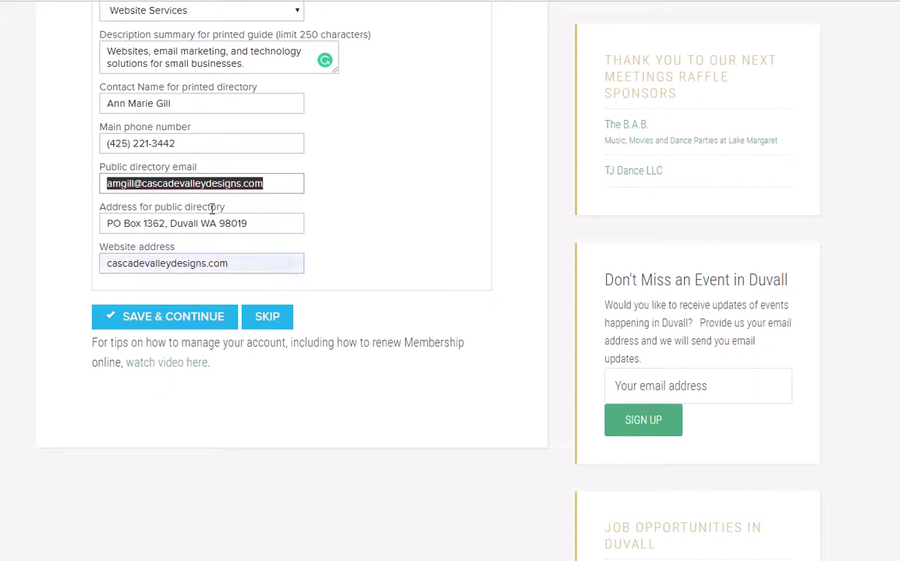
{"action": "scroll", "coordinate": [428, 203], "scroll_direction": "up", "scroll_amount": 2}
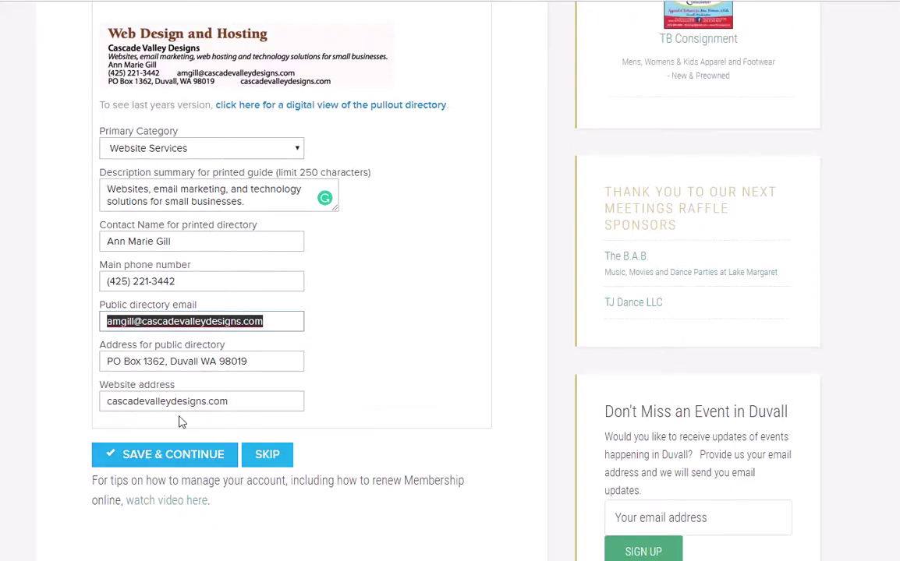
Save the printed directory and additional contacts, reaching Payments with the $1 invoice and $255.50 payment
{"action": "left_click", "coordinate": [169, 455]}
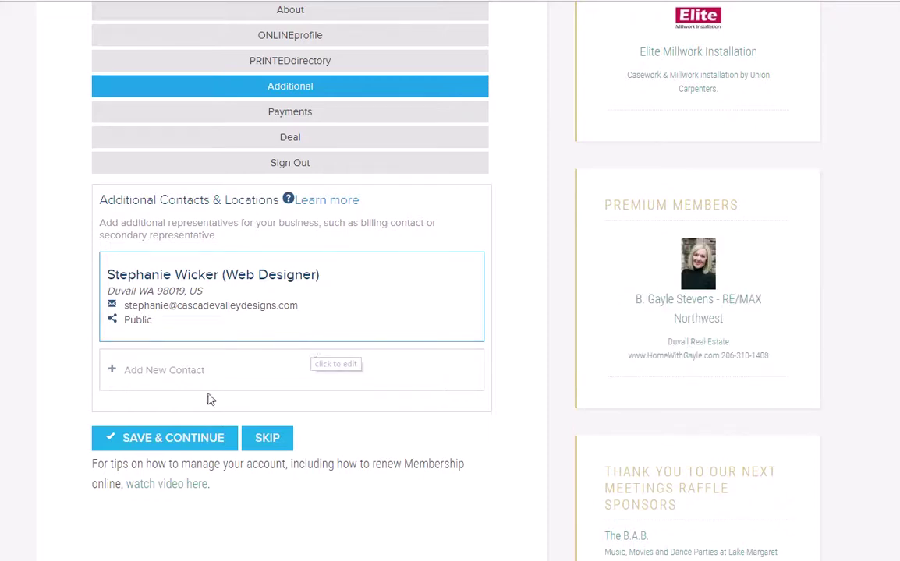
{"action": "left_click", "coordinate": [155, 448]}
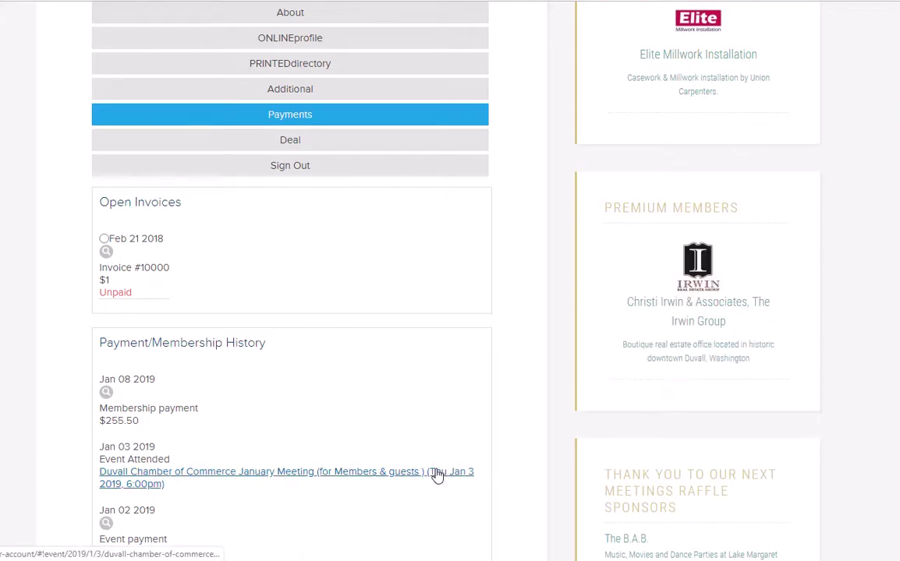
{"action": "scroll", "coordinate": [247, 365], "scroll_direction": "down", "scroll_amount": 3}
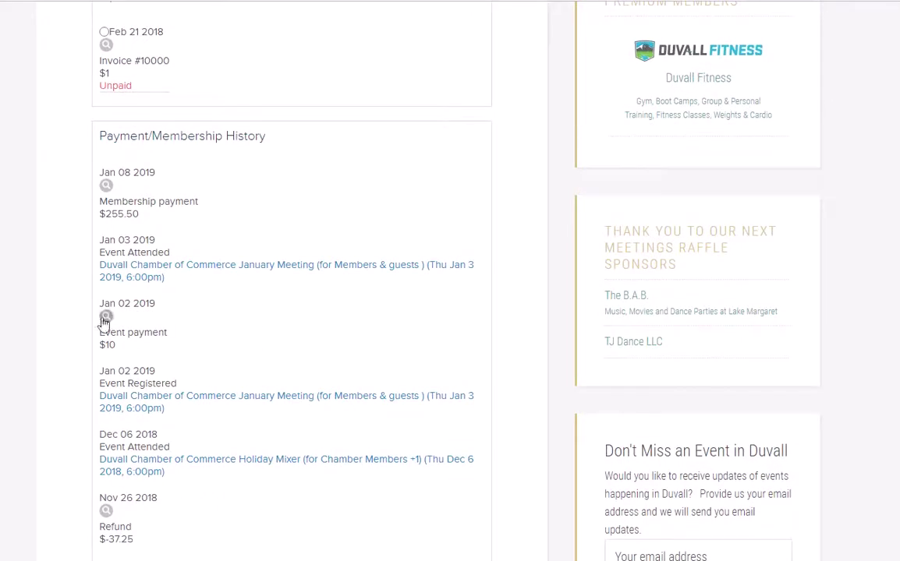
{"action": "left_click", "coordinate": [105, 315]}
{"action": "scroll", "coordinate": [394, 295], "scroll_direction": "down", "scroll_amount": 2}
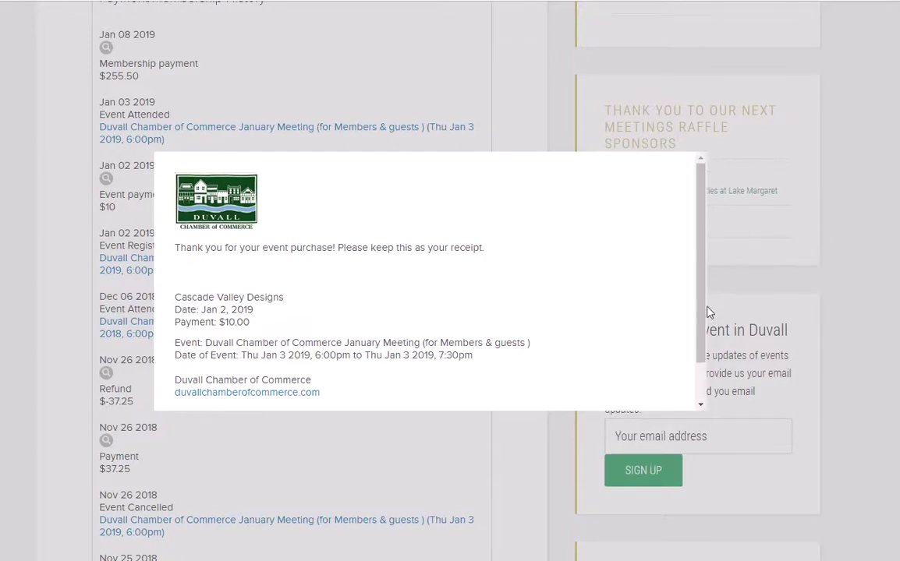
{"action": "left_click_drag", "start_coordinate": [700, 314], "coordinate": [693, 365]}
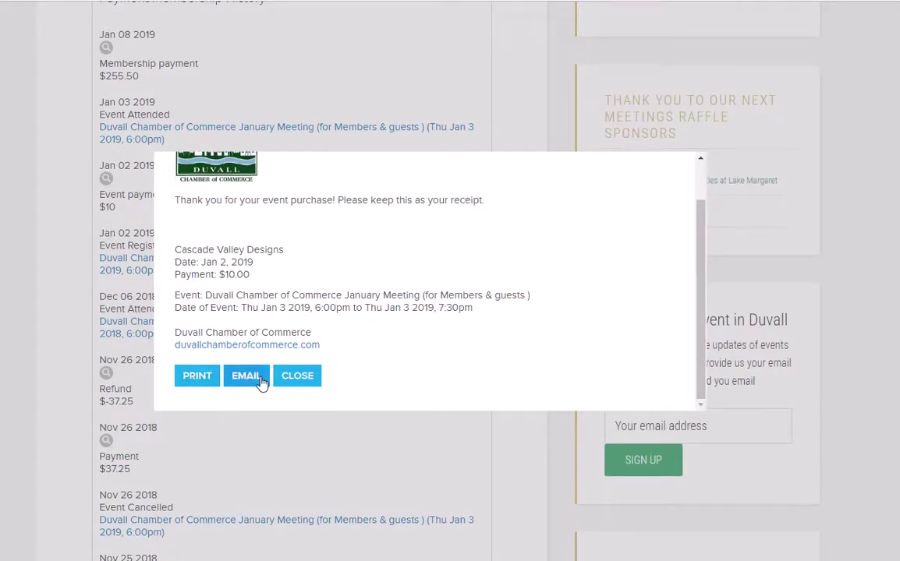
{"action": "left_click", "coordinate": [297, 375]}
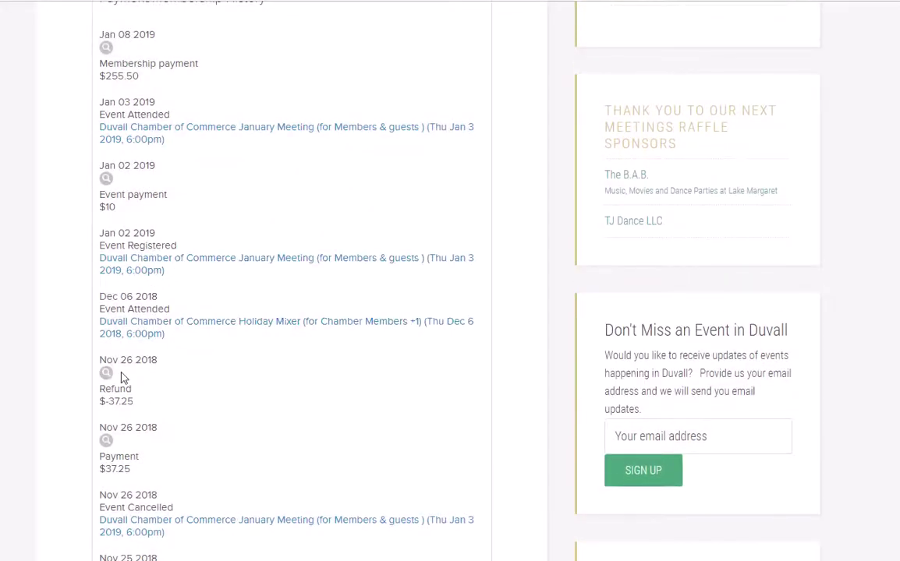
{"action": "scroll", "coordinate": [121, 382], "scroll_direction": "up", "scroll_amount": 3}
{"action": "scroll", "coordinate": [133, 366], "scroll_direction": "up", "scroll_amount": 1}
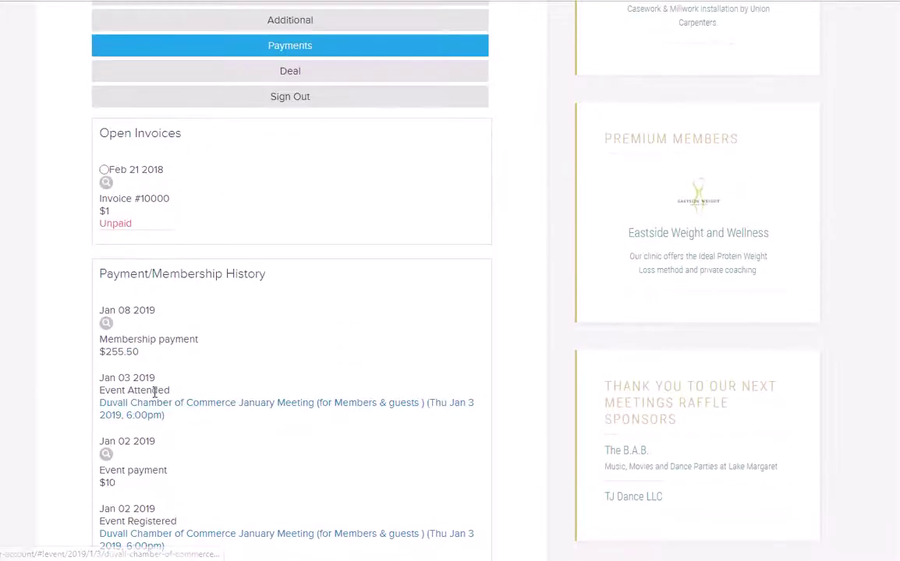
{"action": "scroll", "coordinate": [116, 398], "scroll_direction": "down", "scroll_amount": 1}
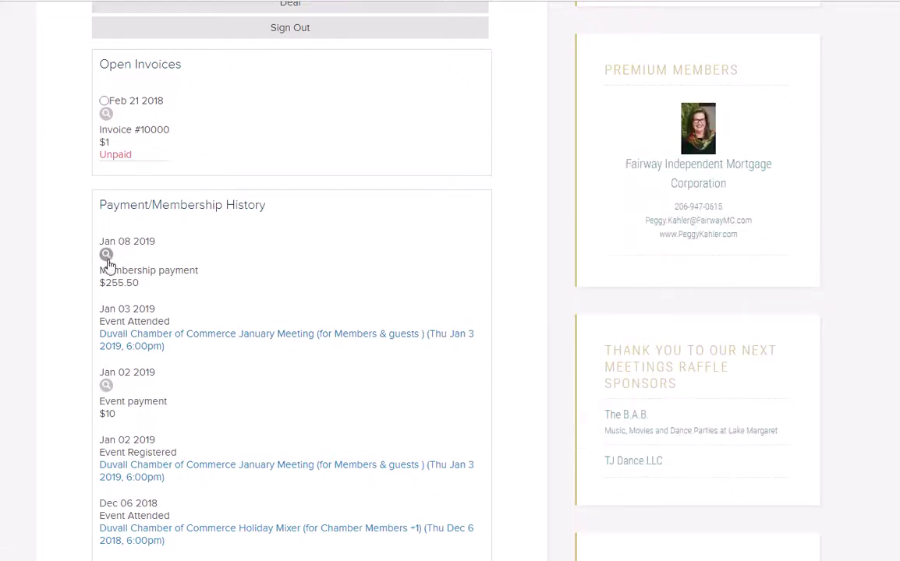
{"action": "scroll", "coordinate": [257, 280], "scroll_direction": "up", "scroll_amount": 3}
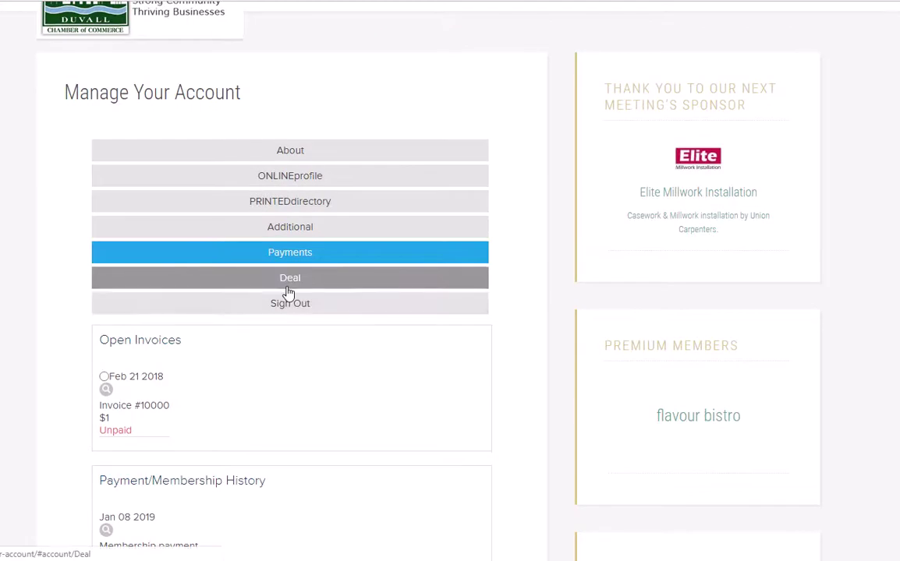
Review the 'Free Website Review and Quote' deal's image, title and description, then save the deal
{"action": "left_click", "coordinate": [287, 293]}
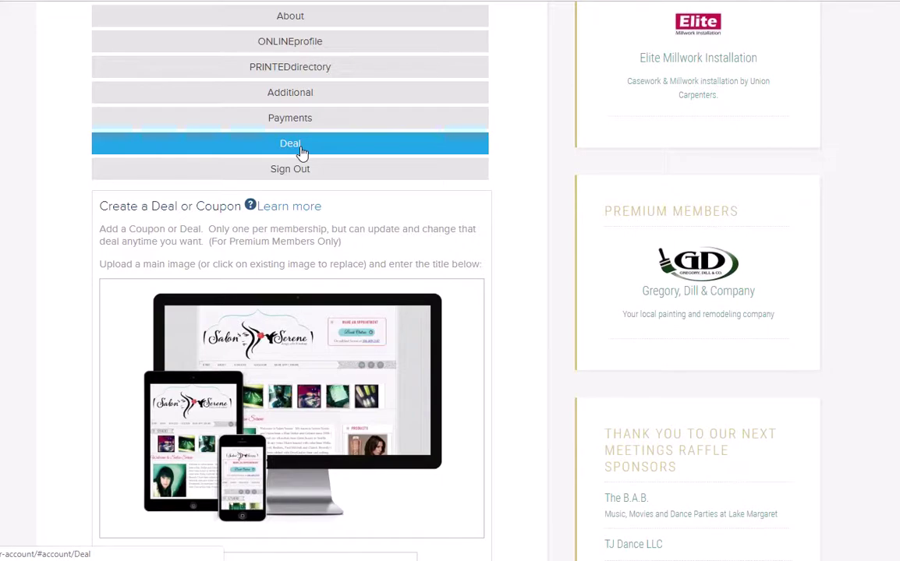
{"action": "scroll", "coordinate": [301, 153], "scroll_direction": "up", "scroll_amount": 3}
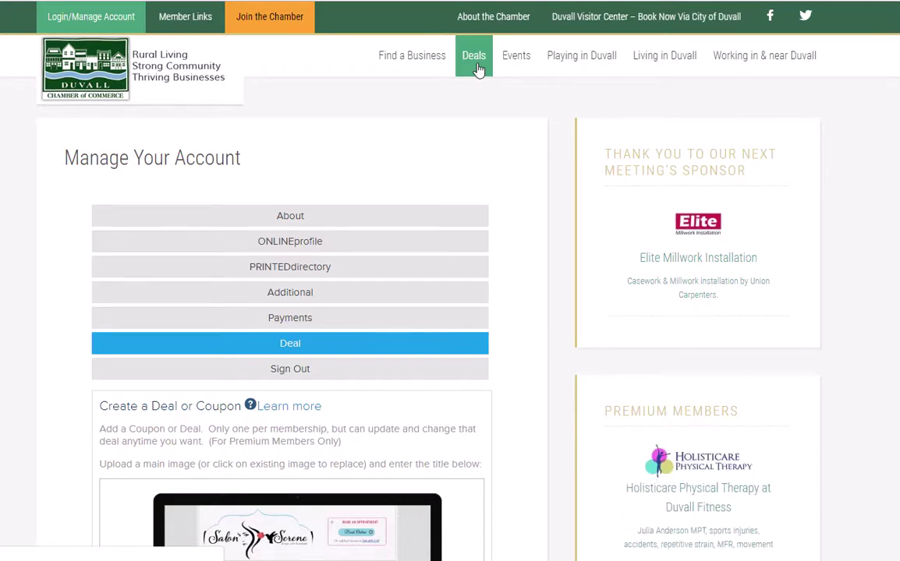
{"action": "scroll", "coordinate": [478, 70], "scroll_direction": "down", "scroll_amount": 4}
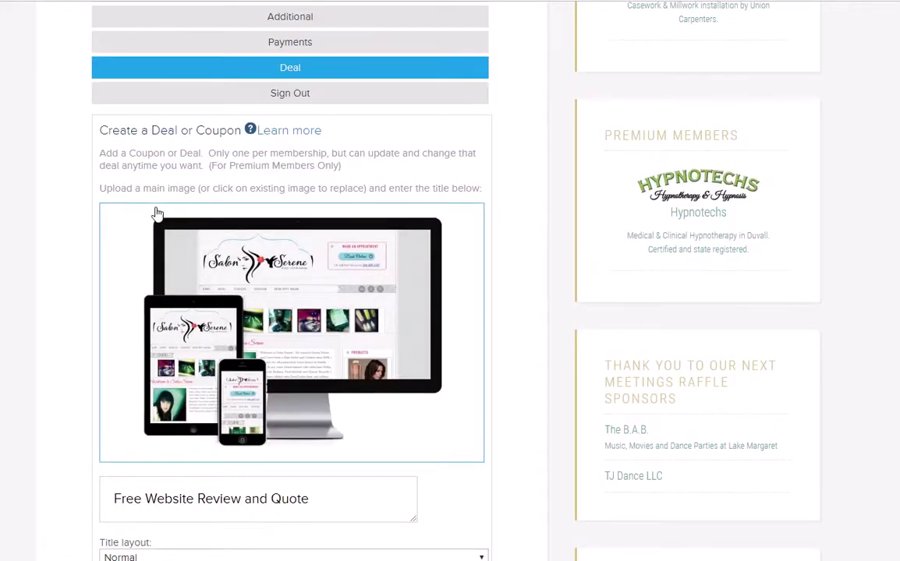
{"action": "scroll", "coordinate": [393, 297], "scroll_direction": "down", "scroll_amount": 1}
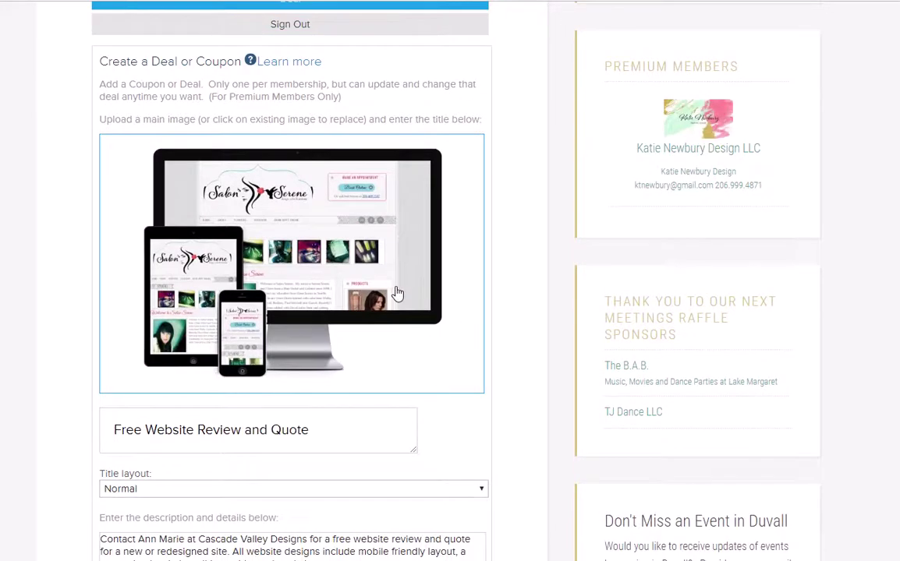
{"action": "scroll", "coordinate": [396, 293], "scroll_direction": "down", "scroll_amount": 2}
{"action": "scroll", "coordinate": [325, 295], "scroll_direction": "down", "scroll_amount": 2}
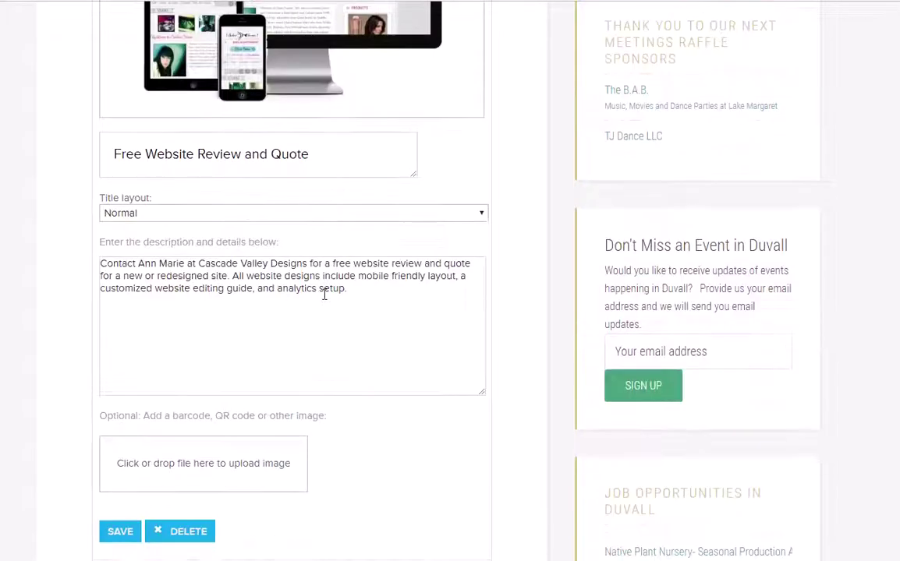
{"action": "left_click", "coordinate": [394, 304]}
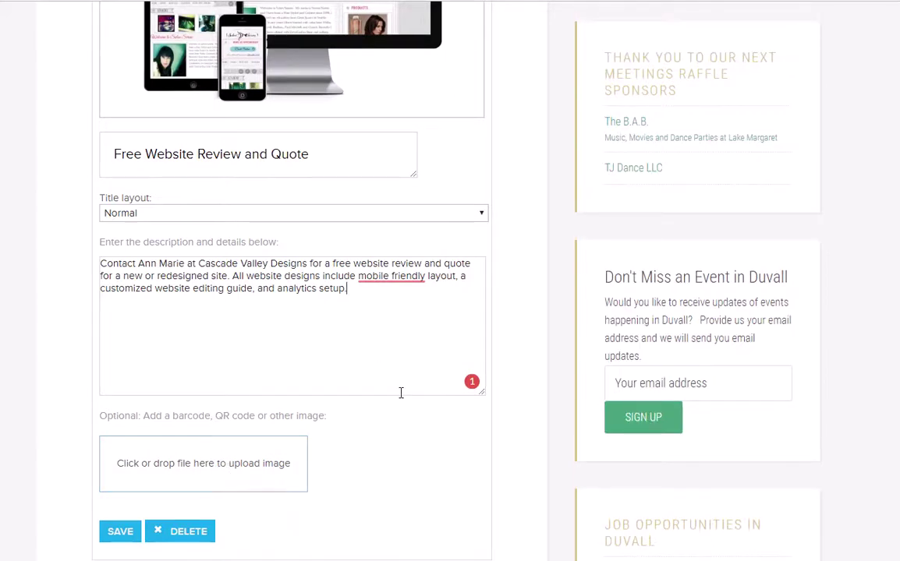
{"action": "scroll", "coordinate": [380, 369], "scroll_direction": "up", "scroll_amount": 4}
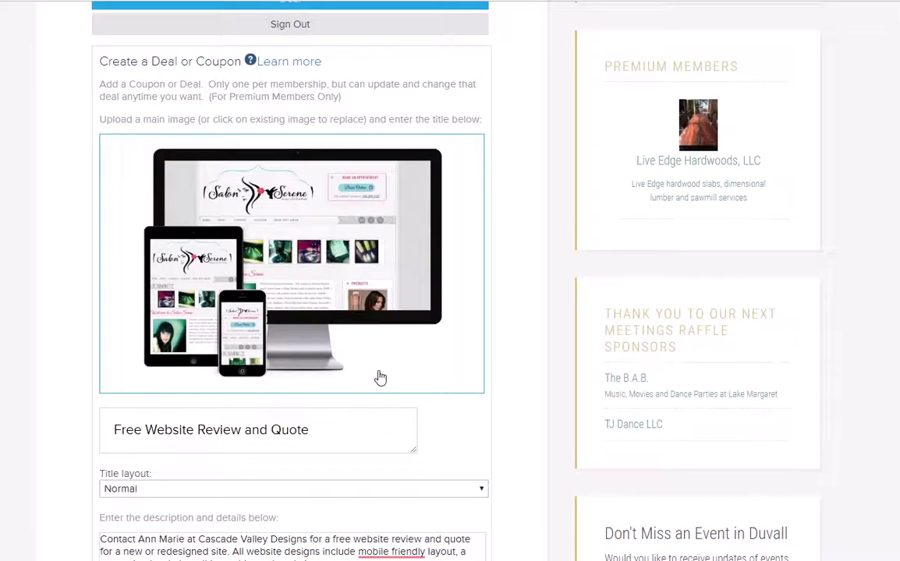
{"action": "scroll", "coordinate": [329, 138], "scroll_direction": "down", "scroll_amount": 2}
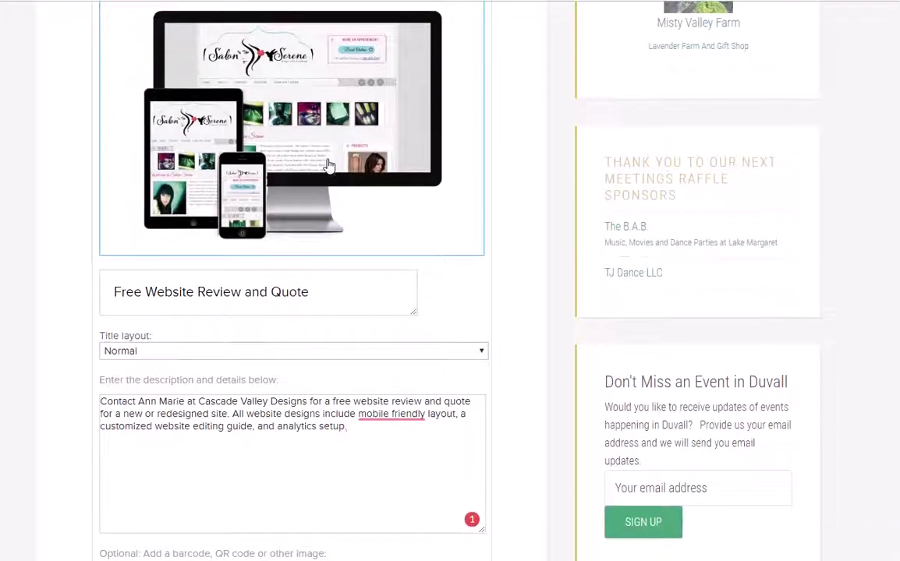
{"action": "scroll", "coordinate": [311, 196], "scroll_direction": "down", "scroll_amount": 4}
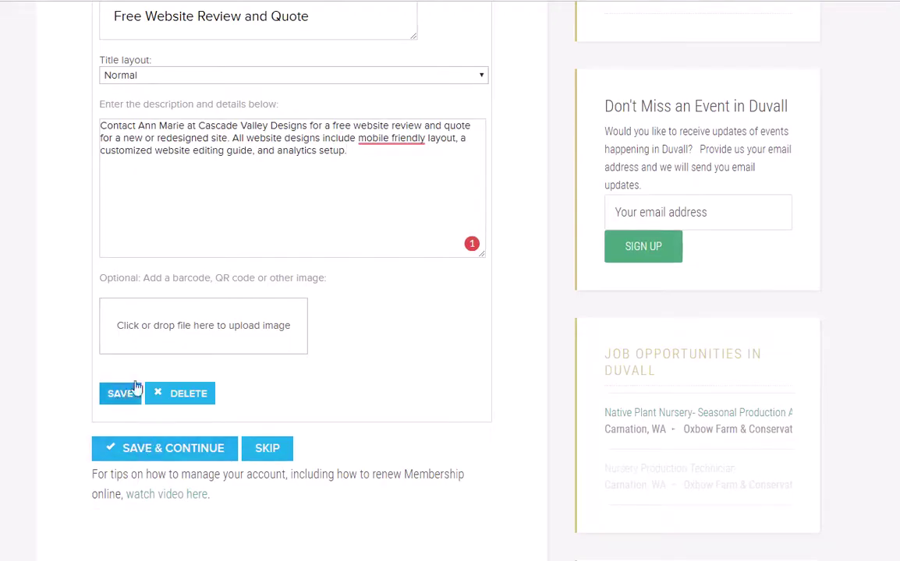
{"action": "left_click", "coordinate": [150, 451]}
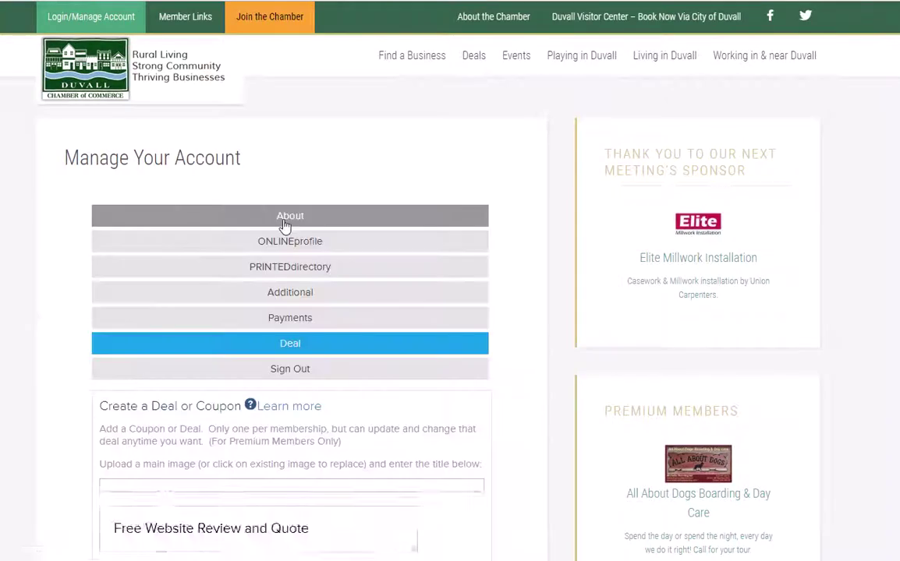
Check the printed directory and online profile's Website Services category, then go to Contact the Chamber
{"action": "left_click", "coordinate": [289, 272]}
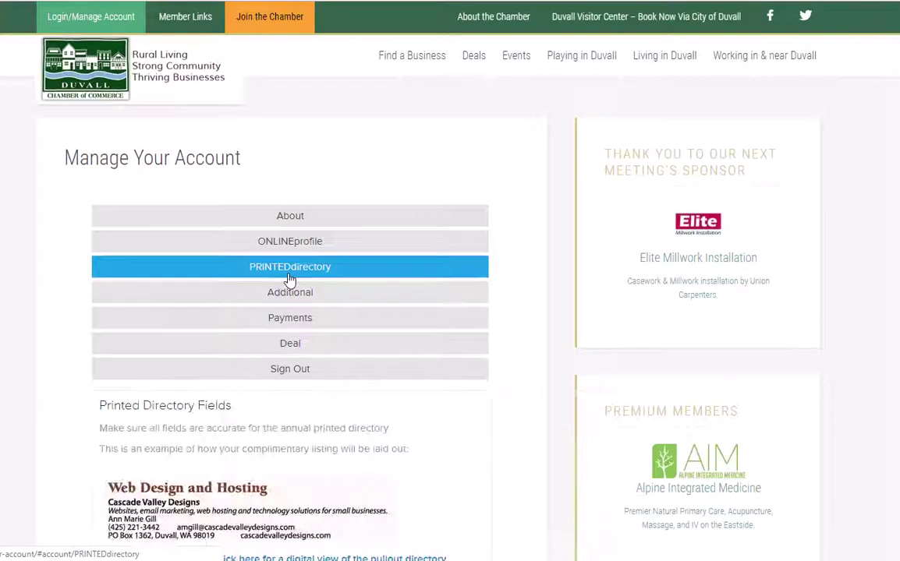
{"action": "left_click", "coordinate": [329, 242]}
{"action": "scroll", "coordinate": [328, 238], "scroll_direction": "down", "scroll_amount": 12}
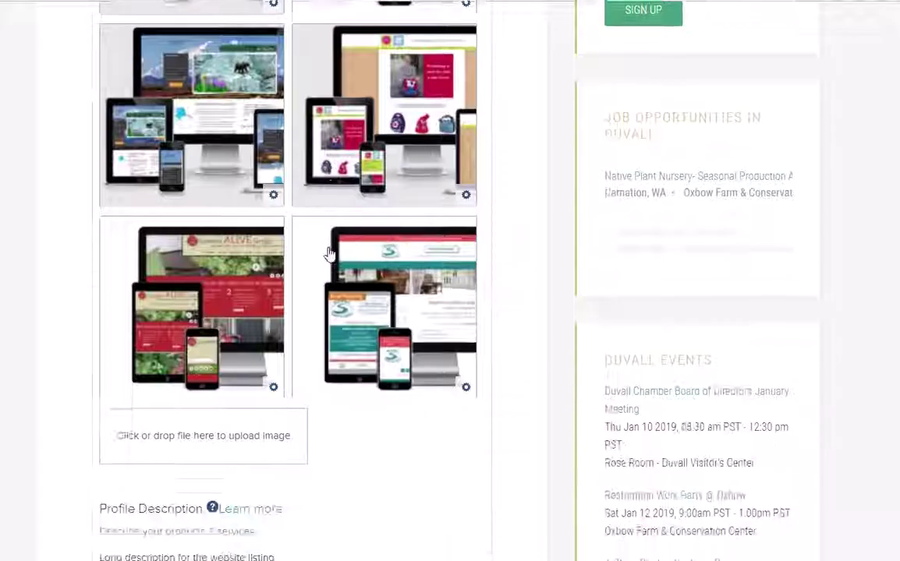
{"action": "scroll", "coordinate": [329, 254], "scroll_direction": "down", "scroll_amount": 20}
{"action": "scroll", "coordinate": [352, 283], "scroll_direction": "down", "scroll_amount": 15}
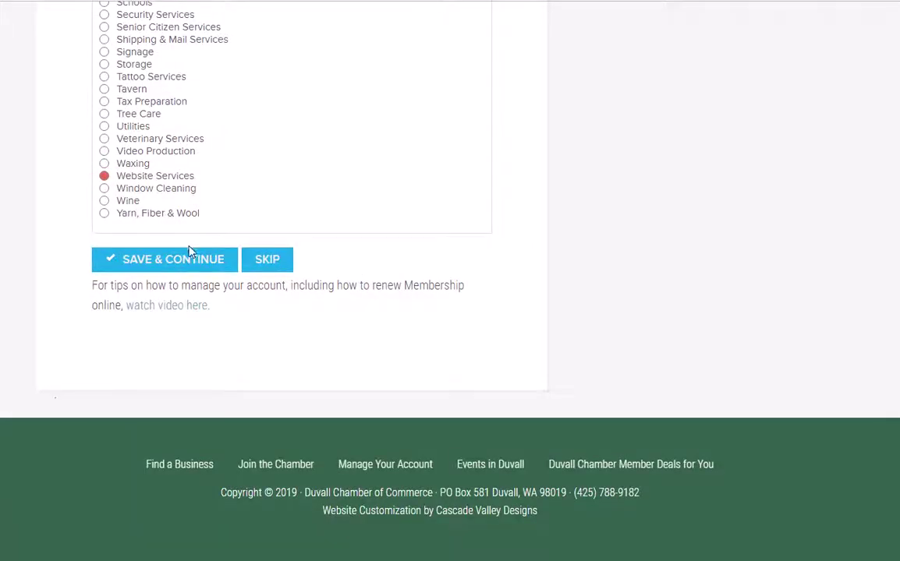
{"action": "scroll", "coordinate": [524, 308], "scroll_direction": "up", "scroll_amount": 5}
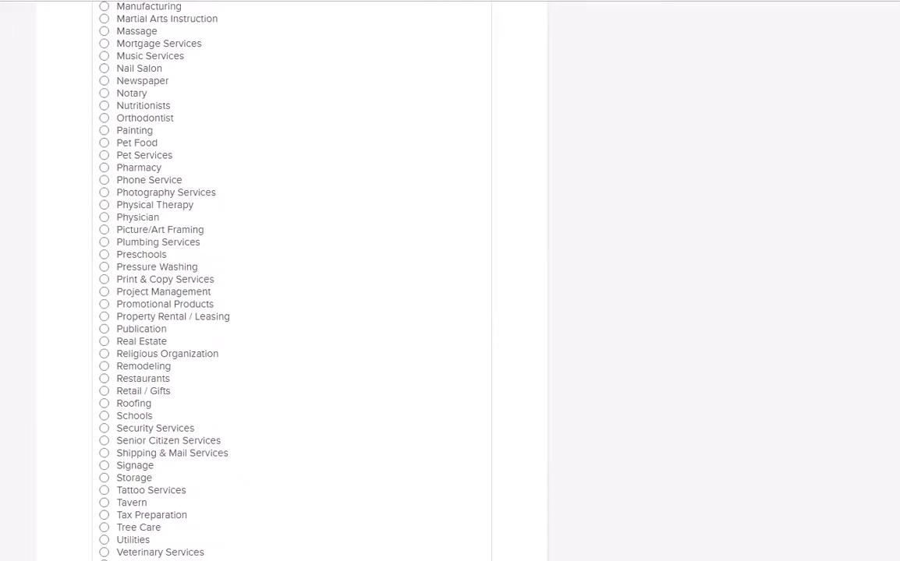
{"action": "scroll", "coordinate": [290, 281], "scroll_direction": "up", "scroll_amount": 20}
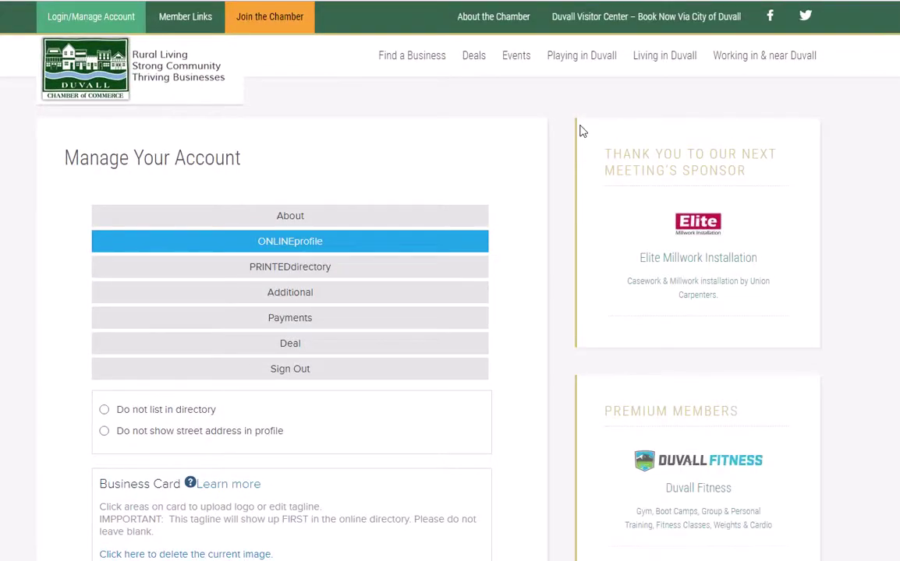
{"action": "mouse_move", "coordinate": [490, 30]}
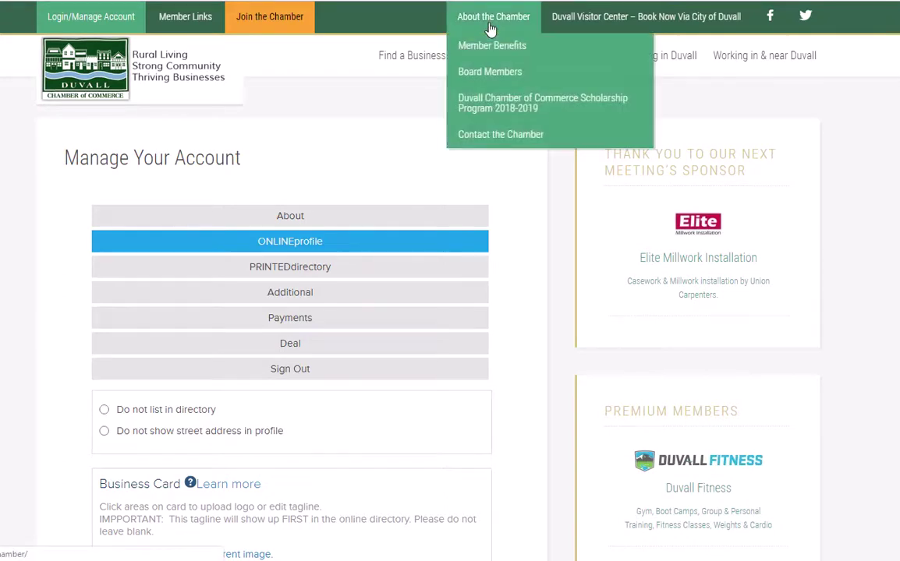
{"action": "left_click", "coordinate": [475, 133]}
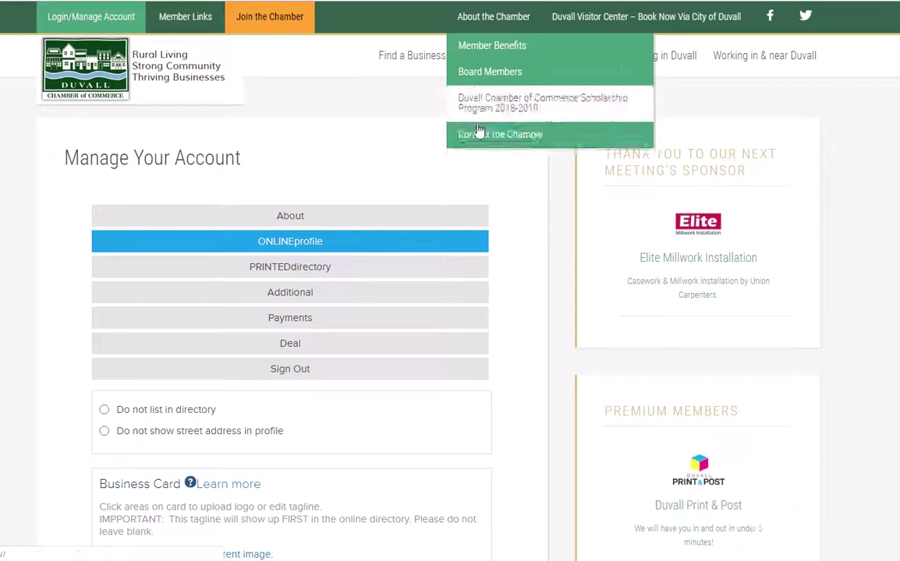